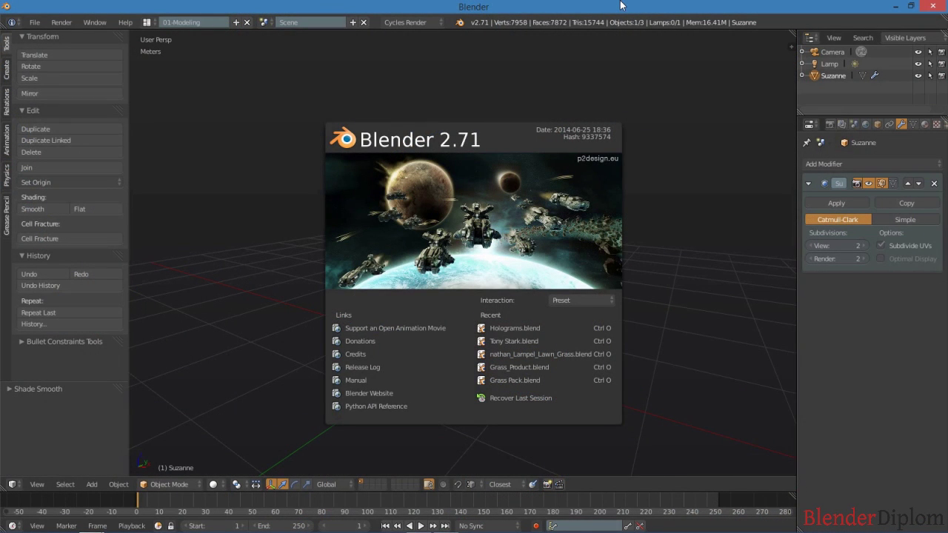
Dismiss the splash screen, enlarge the timeline area below the 3D view, and change it to a Node Editor.
click(644, 170)
middle_drag(470, 302, 558, 269)
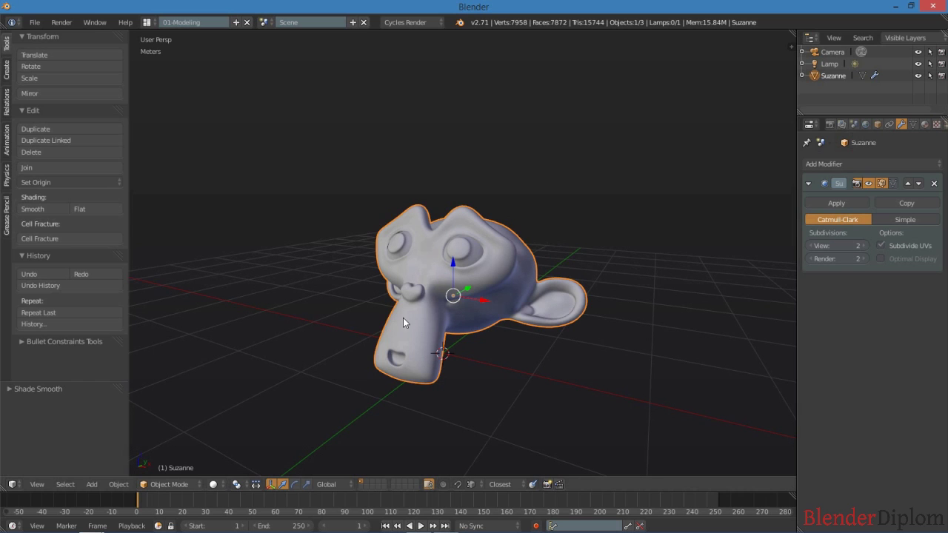
drag(43, 491, 59, 329)
click(12, 526)
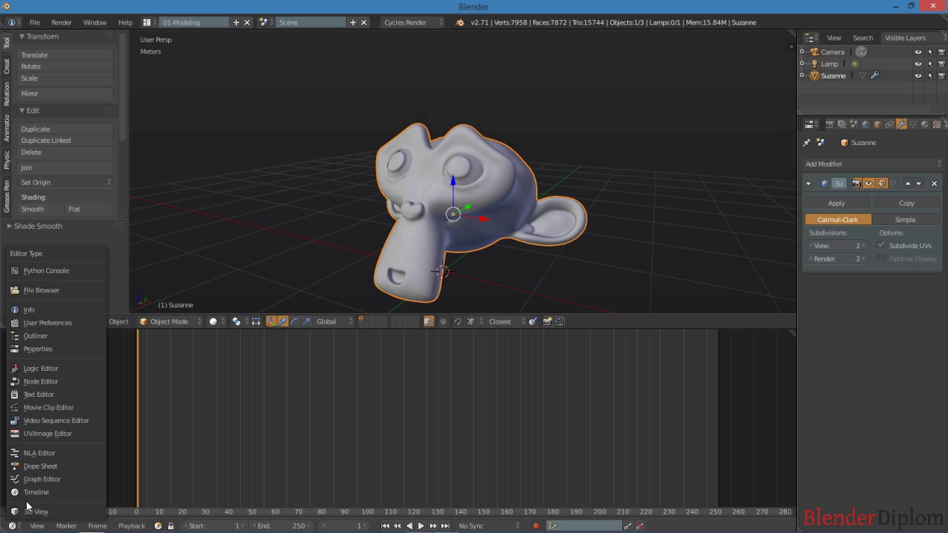
click(57, 383)
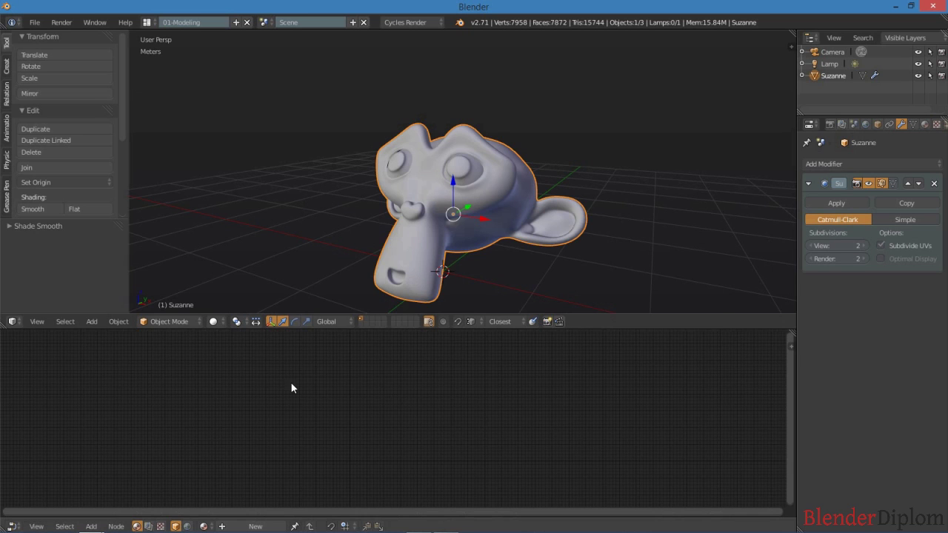
Create a new material for the Suzanne head and name it Hologram.
click(927, 124)
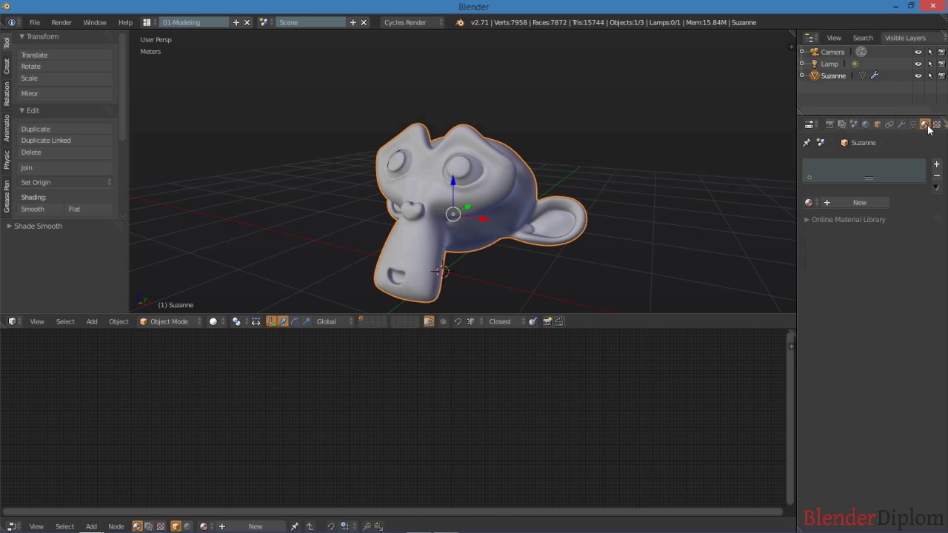
click(865, 202)
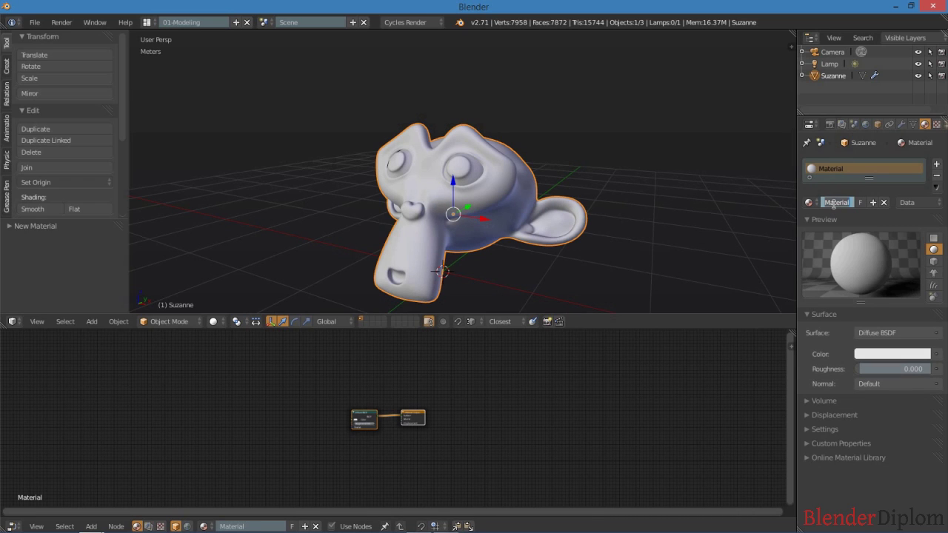
text(Ha)
text(logram)
key(Return)
scroll(358, 427, up, 5)
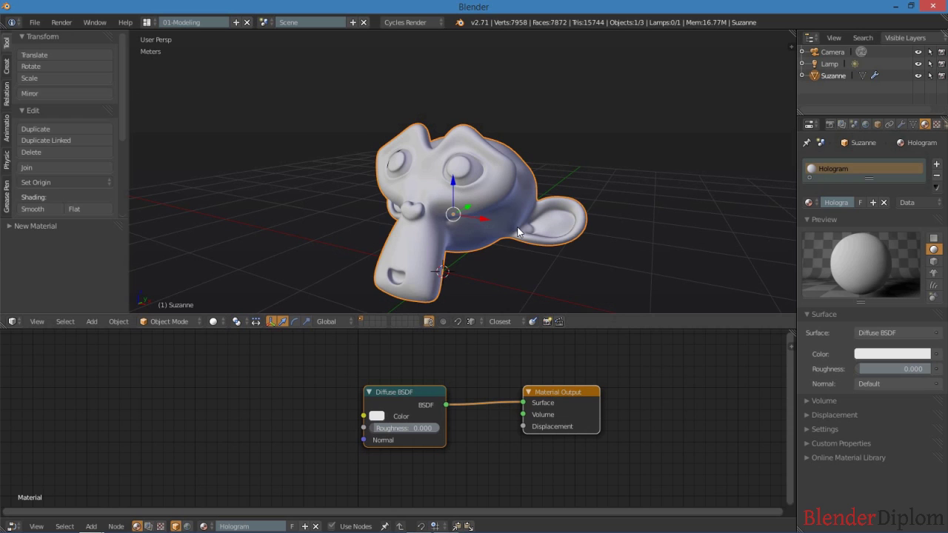
Hide the 3D view's tool shelf and move the Diffuse BSDF node well away from the Material Output node.
key(t)
shift+middle_drag(406, 235, 424, 203)
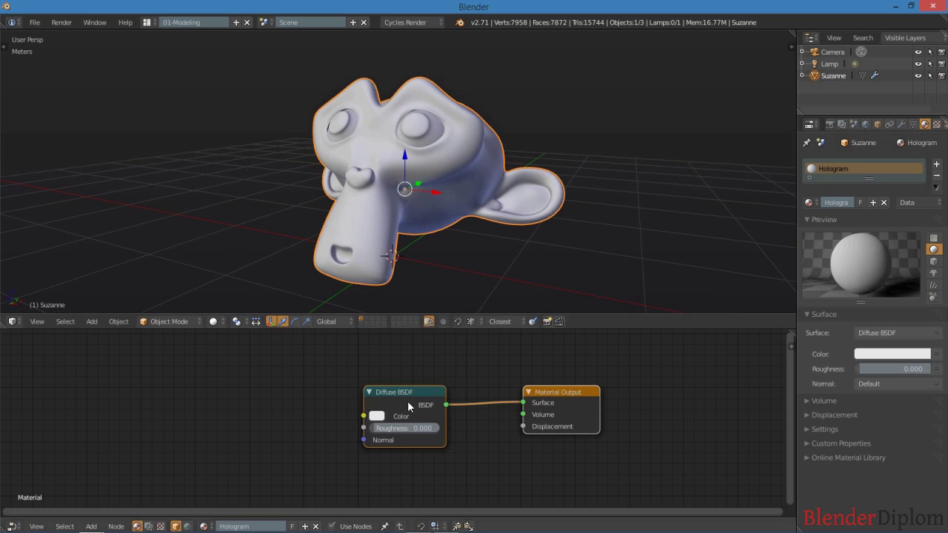
drag(387, 394, 129, 407)
middle_drag(227, 418, 402, 394)
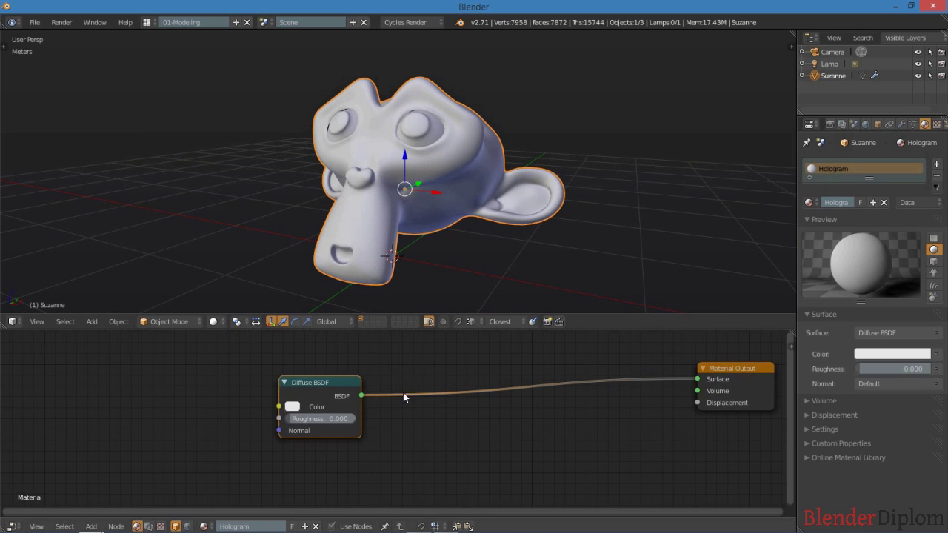
Change the material's surface shader to Transparent BSDF and arrange it and the Material Output with a wide gap between them.
click(900, 332)
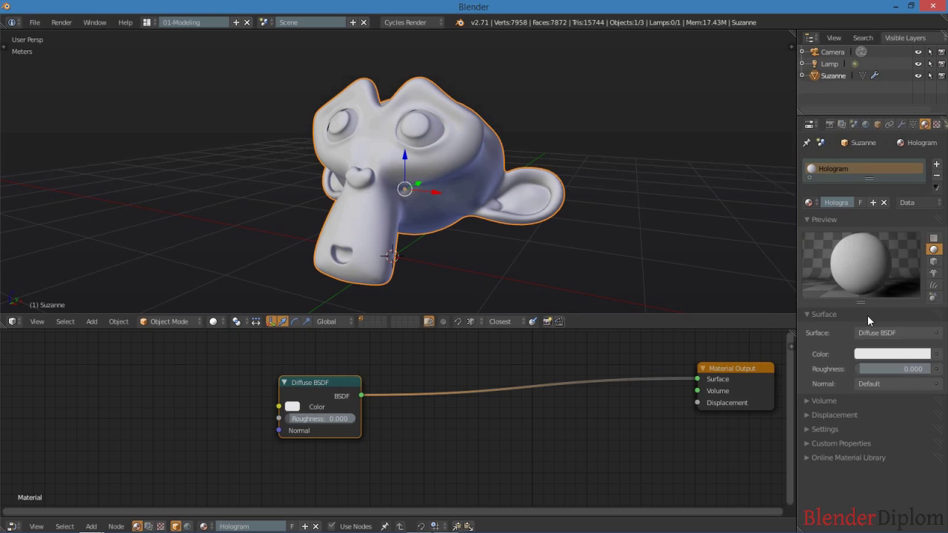
click(879, 334)
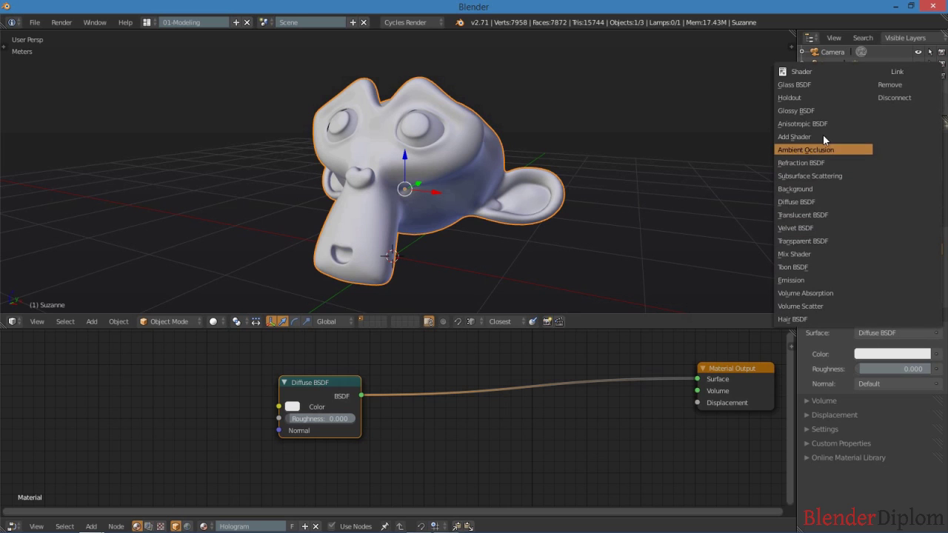
click(811, 242)
drag(631, 373, 235, 392)
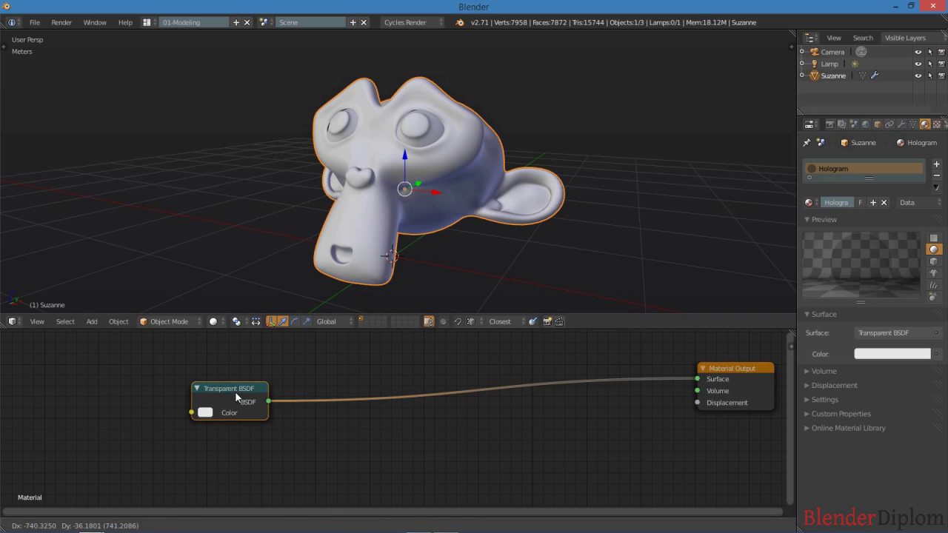
drag(751, 370, 642, 383)
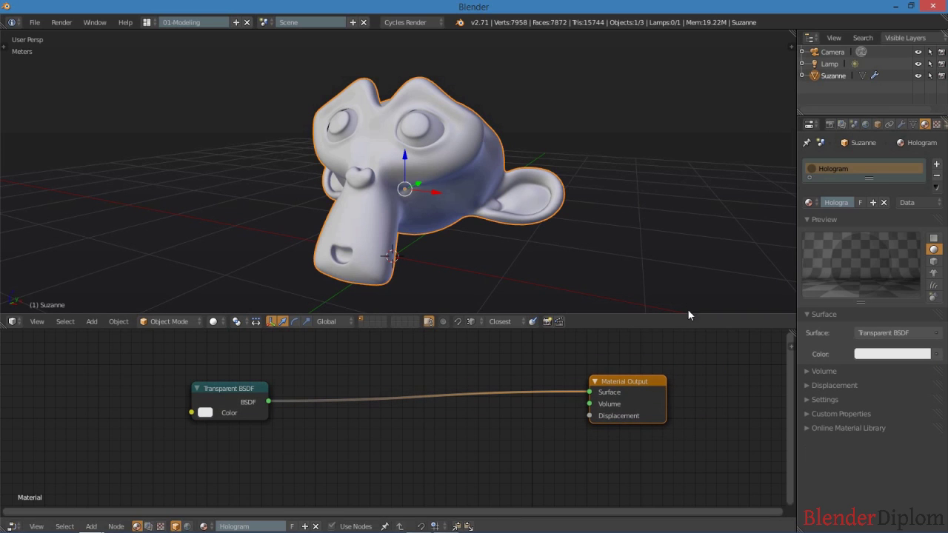
Switch the 3D view's shading to Rendered to preview the transparent material.
click(435, 21)
click(213, 321)
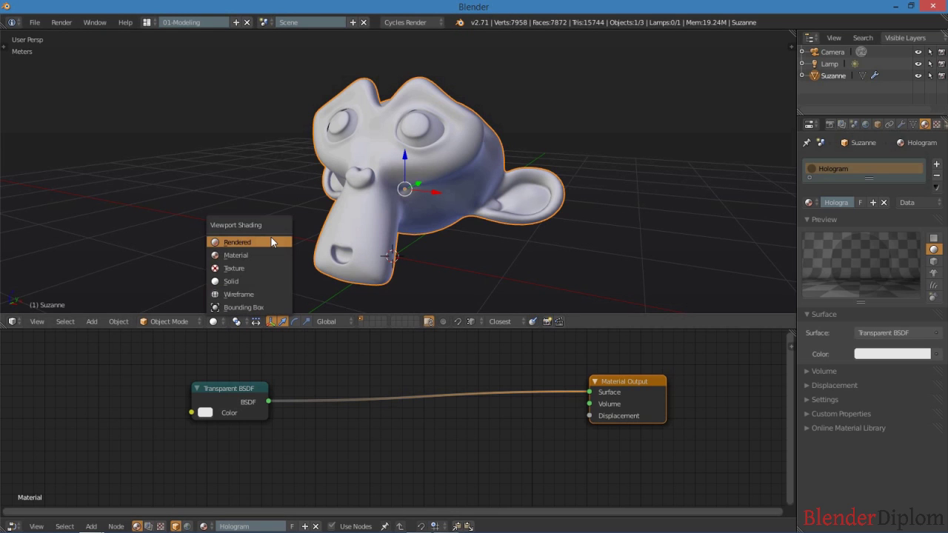
click(272, 240)
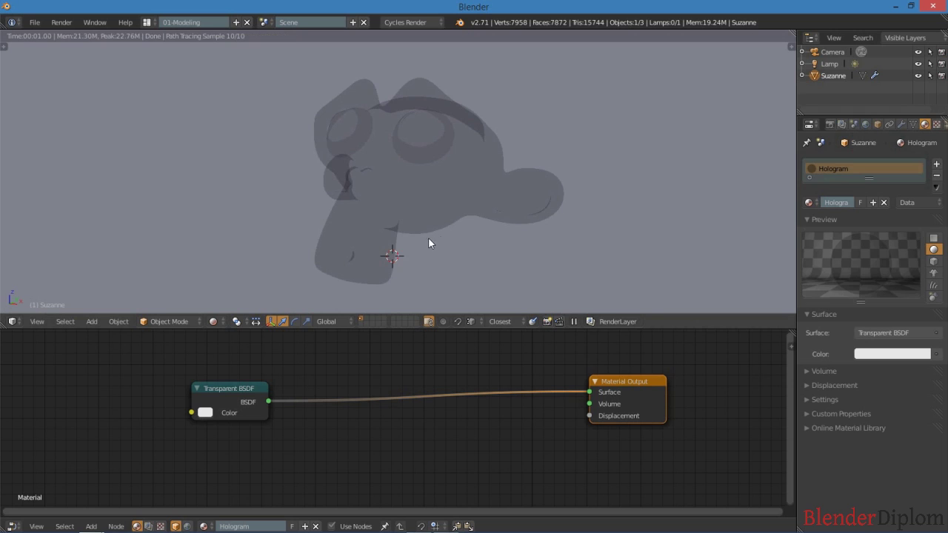
mouse_move(428, 239)
middle_down()
mouse_move(472, 235)
mouse_move(437, 229)
middle_up()
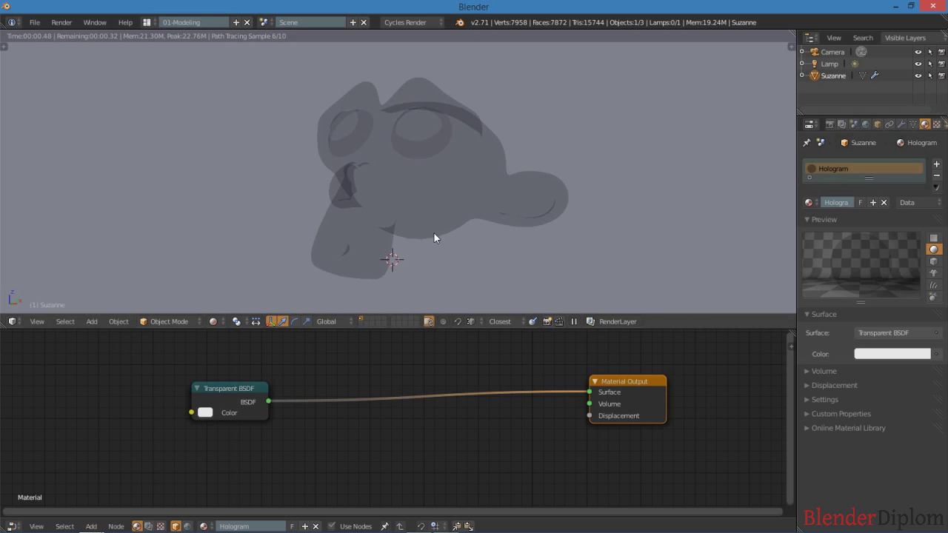
Add a mesh plane under the Suzanne head and scale it up into a large floor.
key(shift+a)
click(461, 234)
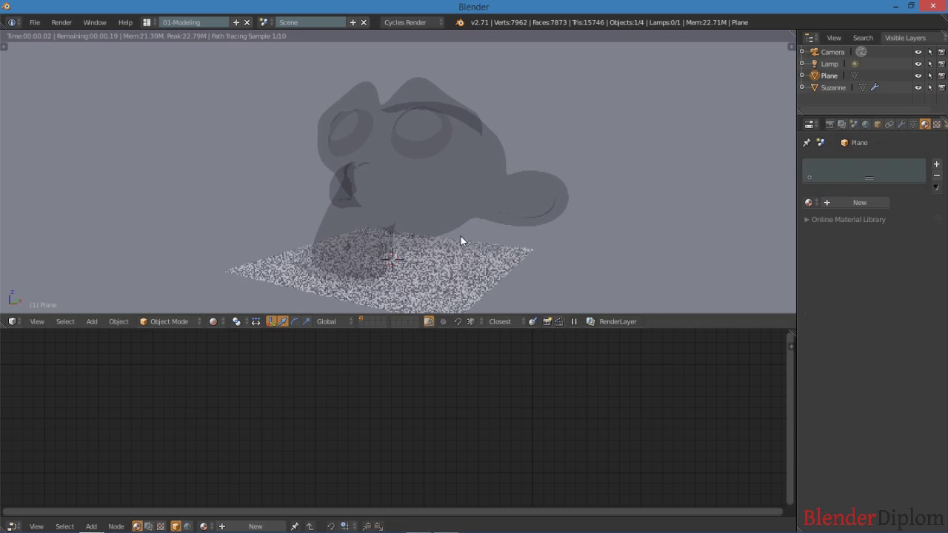
key(s)
click(602, 234)
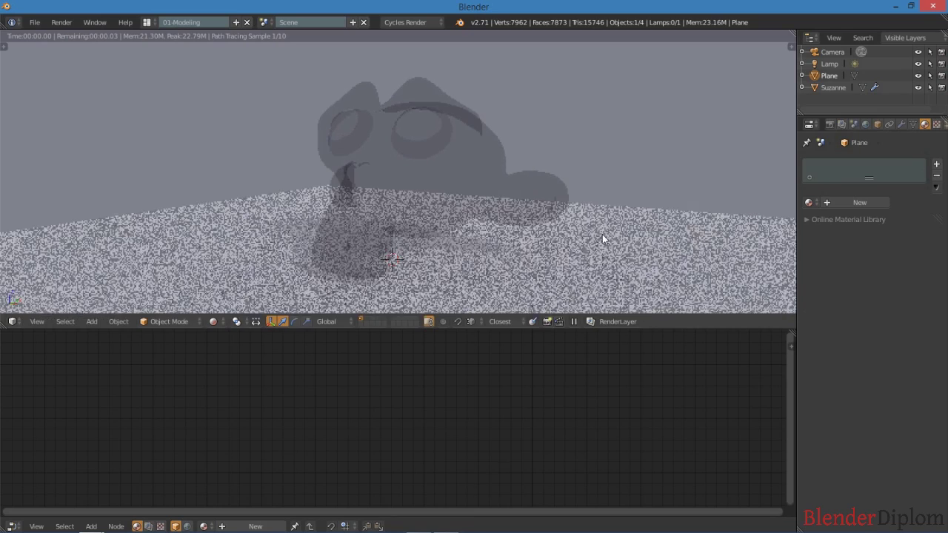
middle_drag(462, 239, 440, 262)
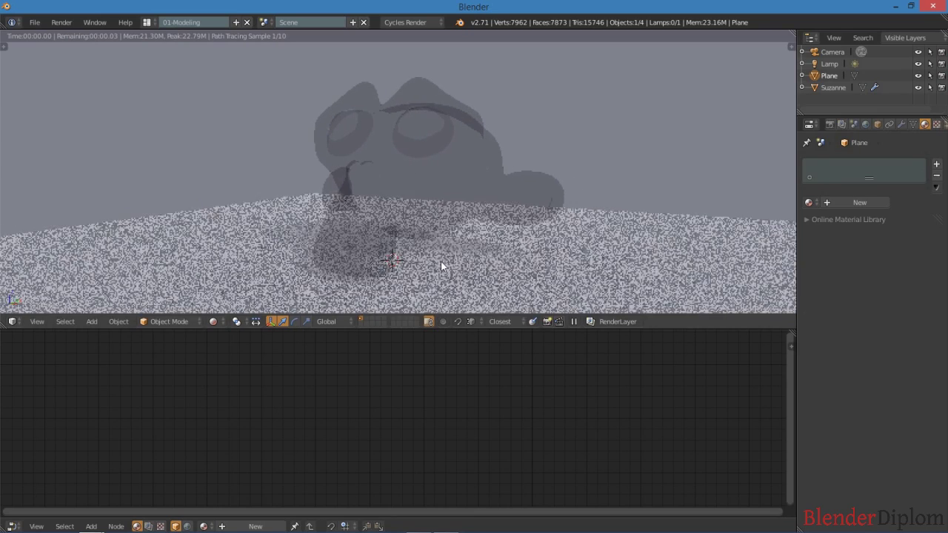
Select the Suzanne head and set its Transparent BSDF colour to a full-brightness light blue.
right_click(435, 183)
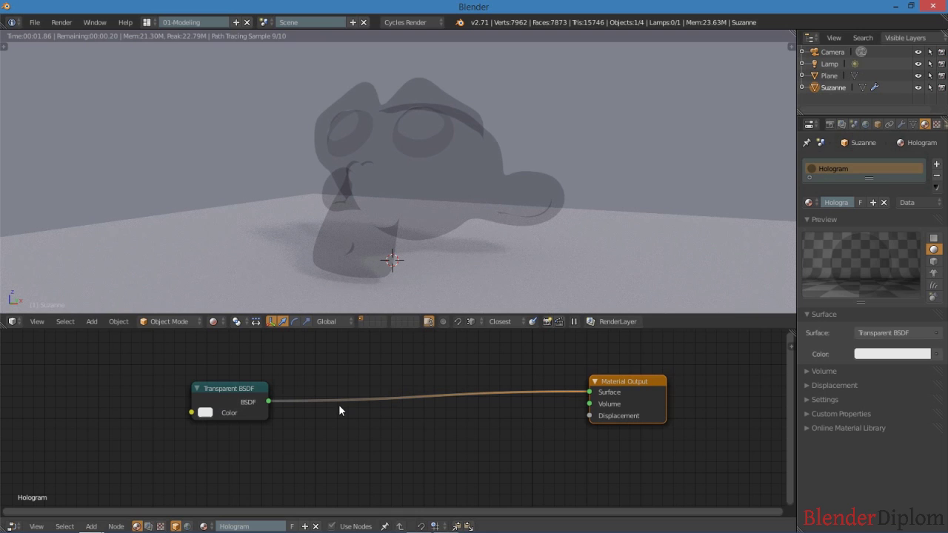
middle_drag(403, 415, 418, 428)
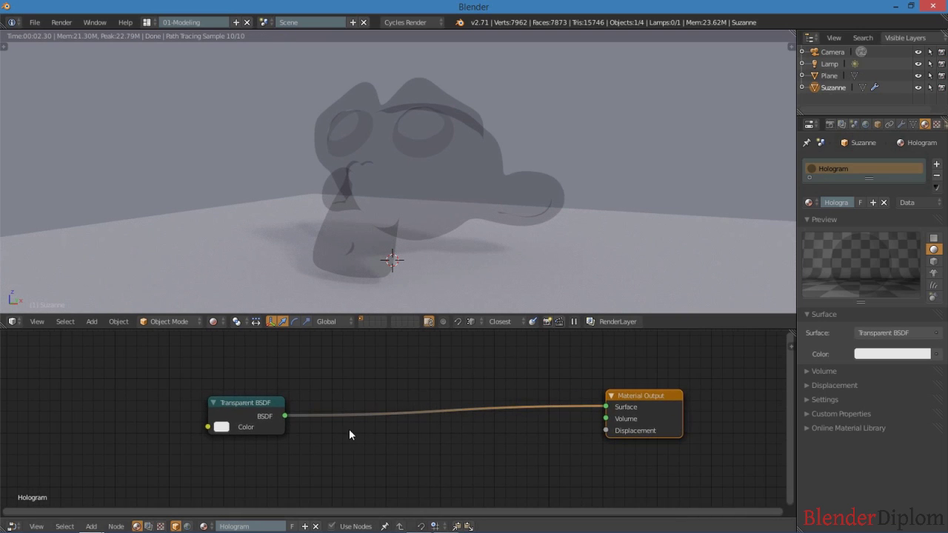
scroll(360, 438, up, 1)
click(261, 434)
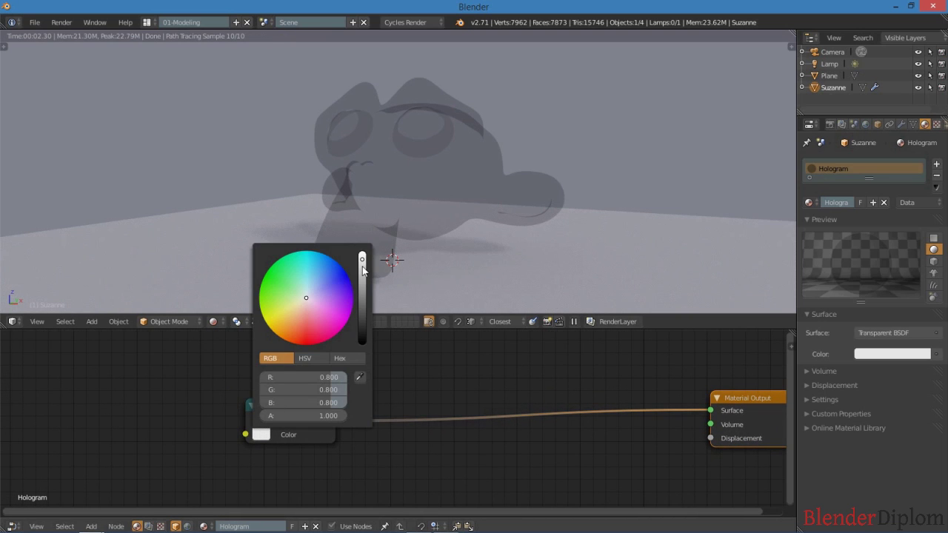
drag(363, 258, 362, 252)
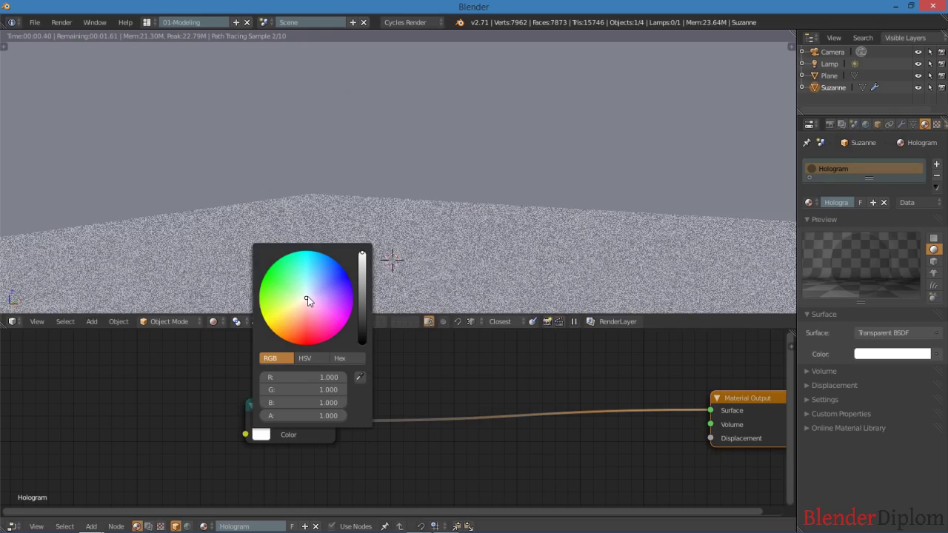
drag(308, 297, 314, 289)
click(313, 287)
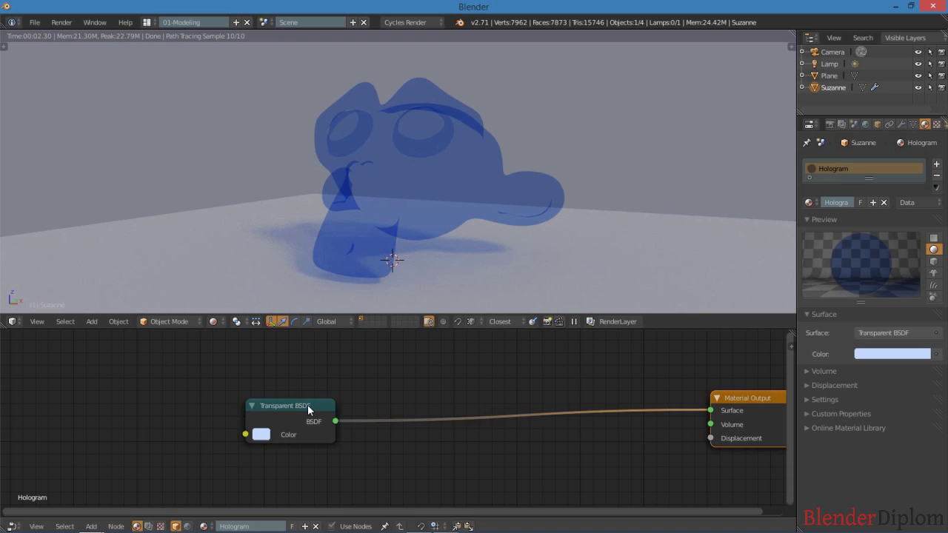
Move the Transparent BSDF node farther out and insert a Mix Shader on its link to the Material Output.
drag(308, 405, 149, 405)
middle_drag(270, 425, 379, 392)
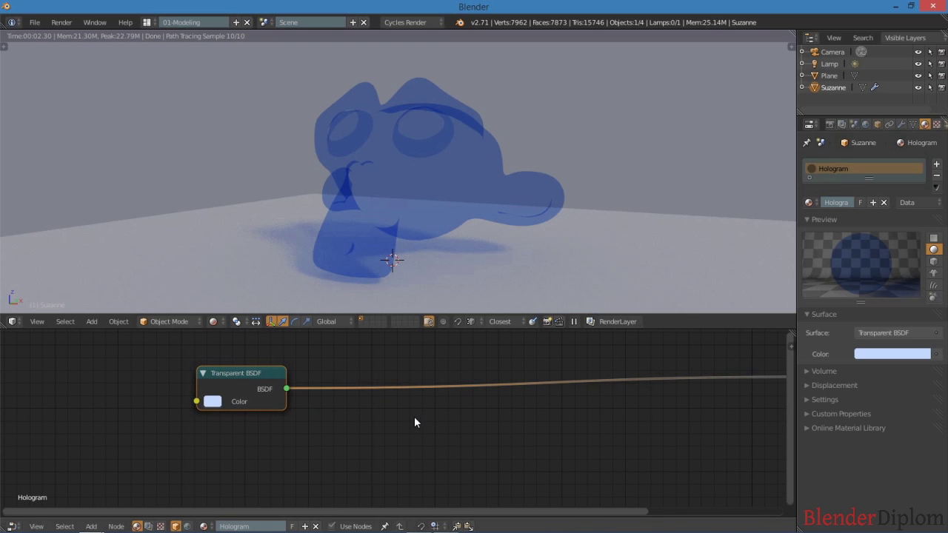
middle_drag(406, 200, 387, 207)
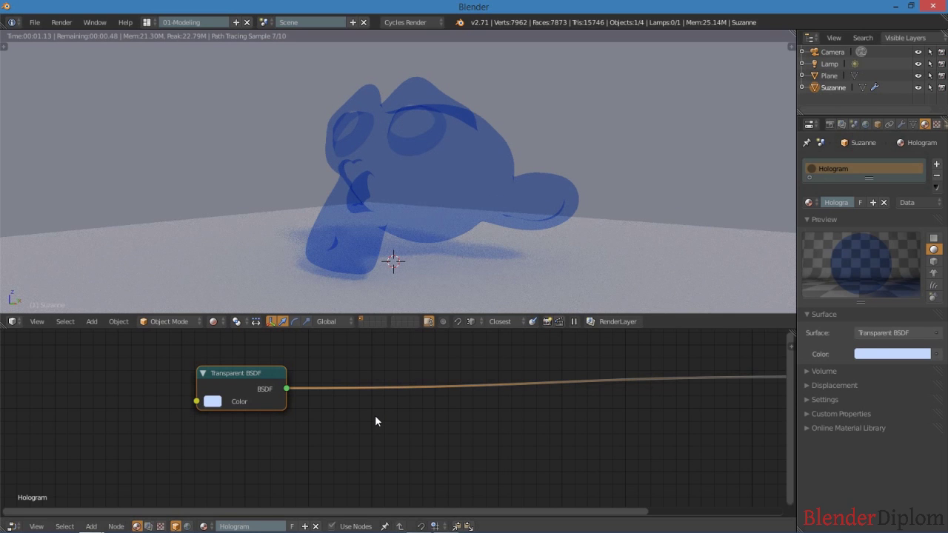
key(shift+a)
mouse_move(361, 437)
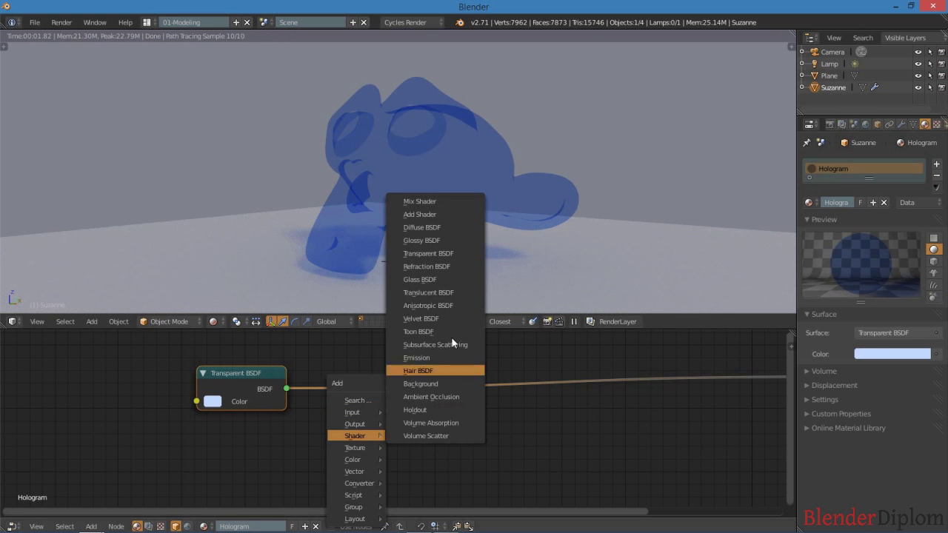
click(437, 201)
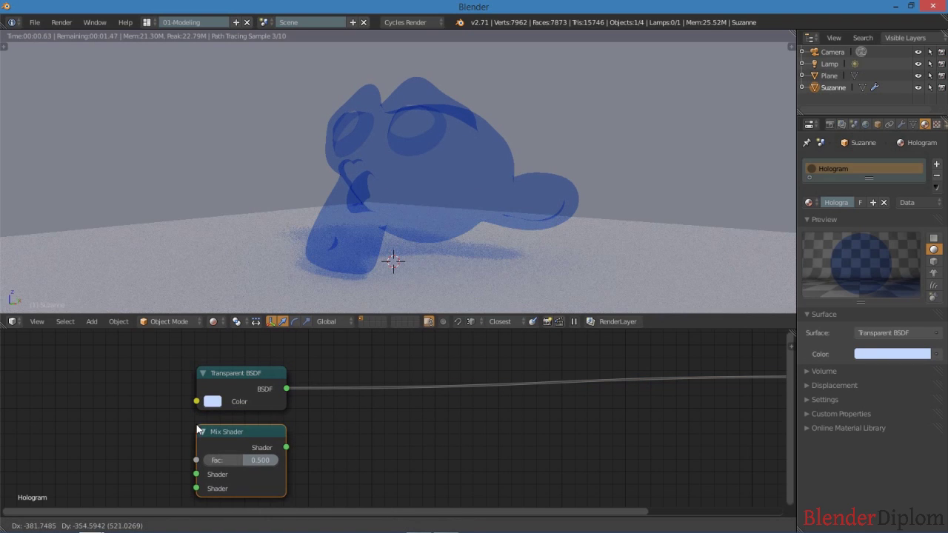
click(196, 425)
drag(244, 420, 485, 376)
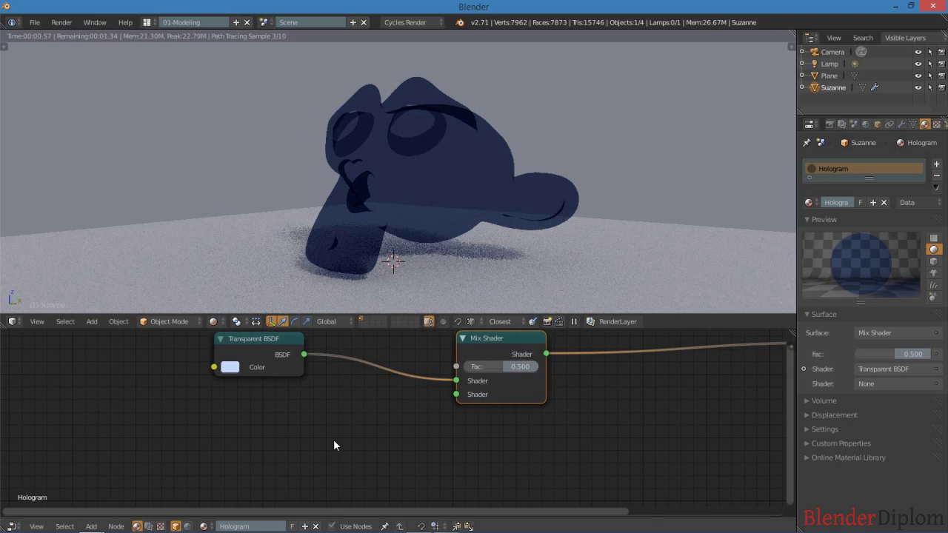
Add an Emission shader below the Transparent BSDF and connect it to the Mix Shader's second Shader input.
key(shift+a)
mouse_move(326, 436)
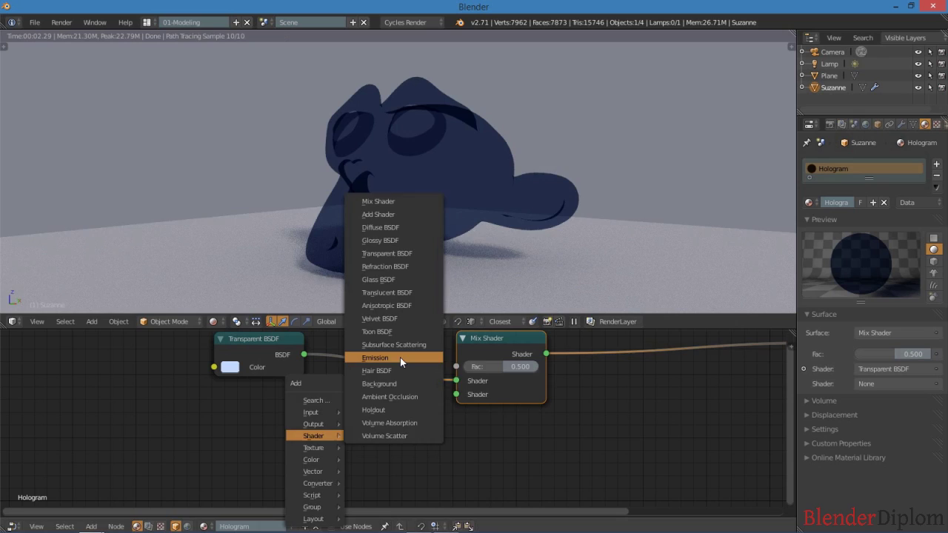
click(378, 358)
drag(301, 417, 457, 394)
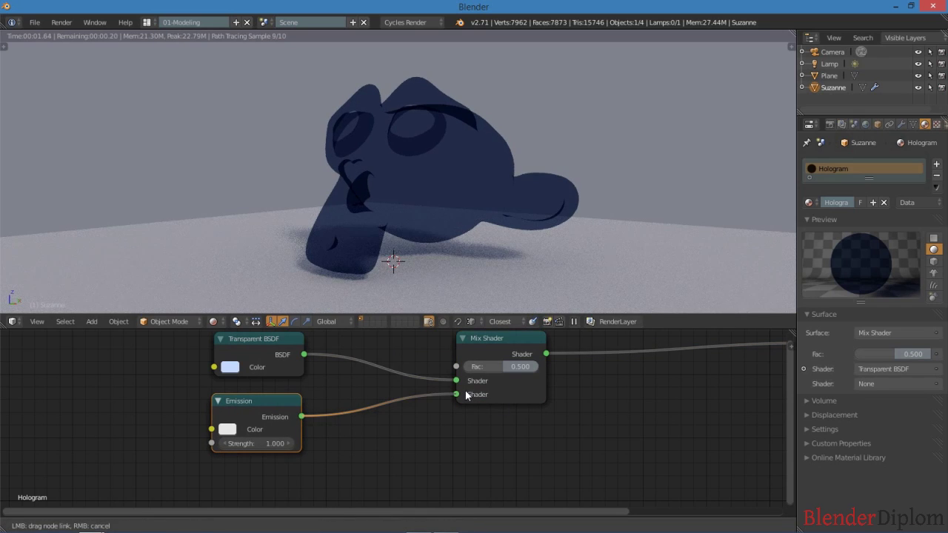
middle_drag(375, 434, 422, 432)
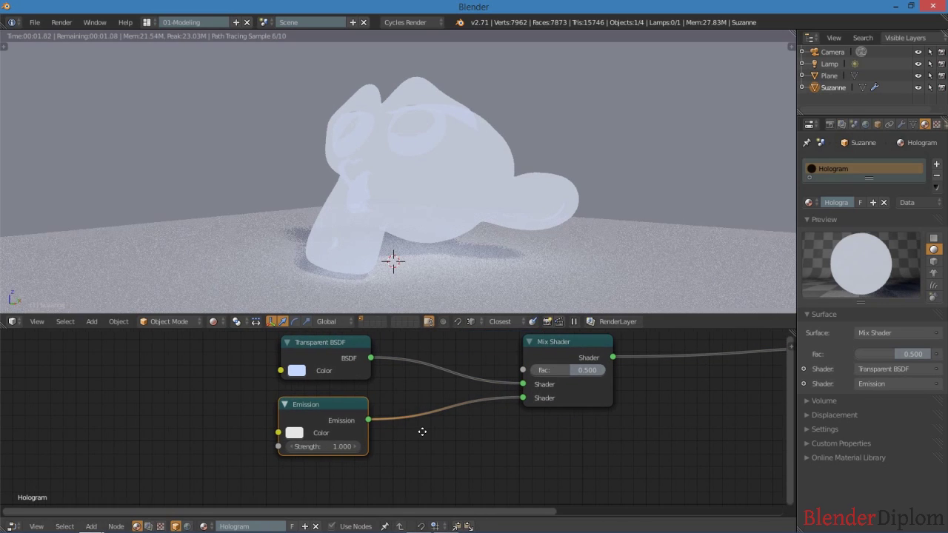
Set the Emission shader's colour to light cyan-blue and its strength to 2.
click(295, 434)
drag(344, 305, 343, 279)
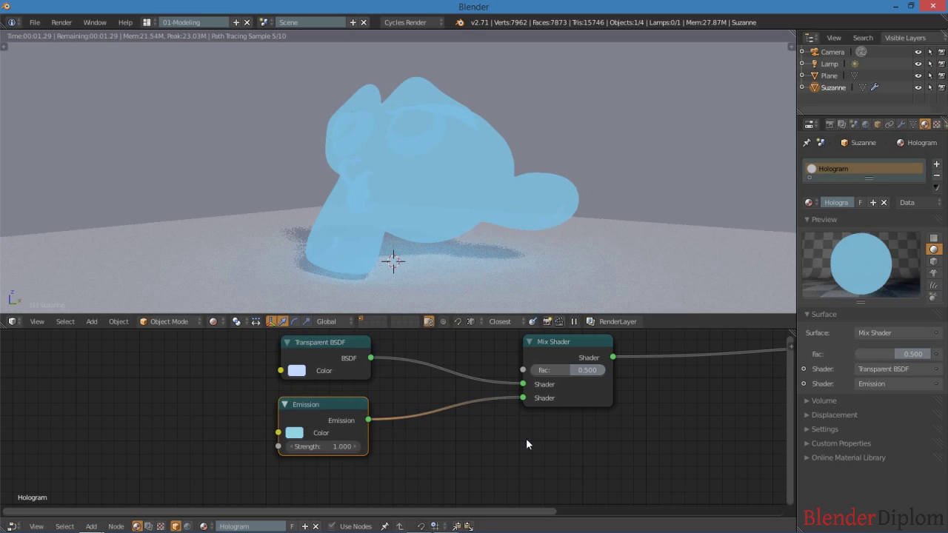
middle_drag(526, 438, 524, 448)
click(319, 457)
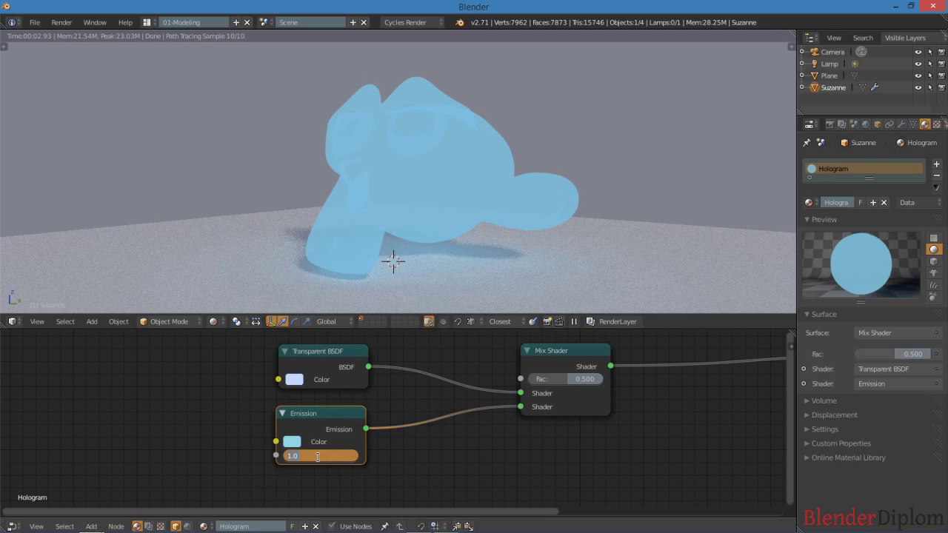
text(2)
key(Return)
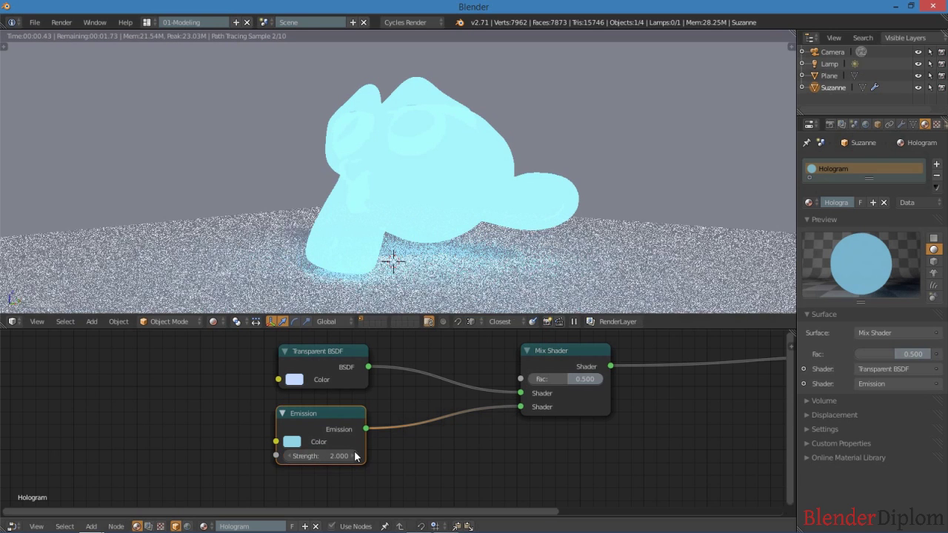
Move the Mix Shader farther away from the Transparent BSDF and Emission nodes.
middle_drag(458, 424, 453, 496)
click(548, 421)
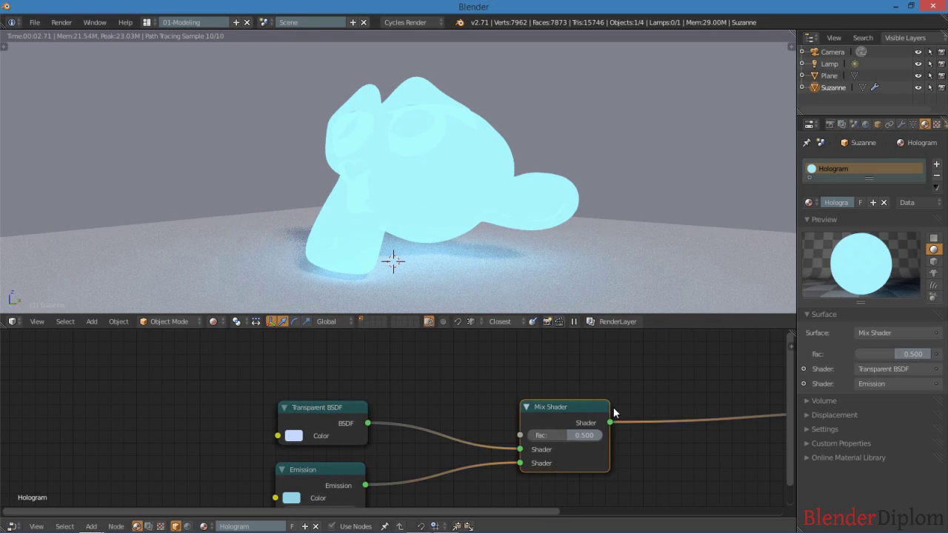
drag(548, 421, 620, 416)
middle_drag(495, 391, 558, 386)
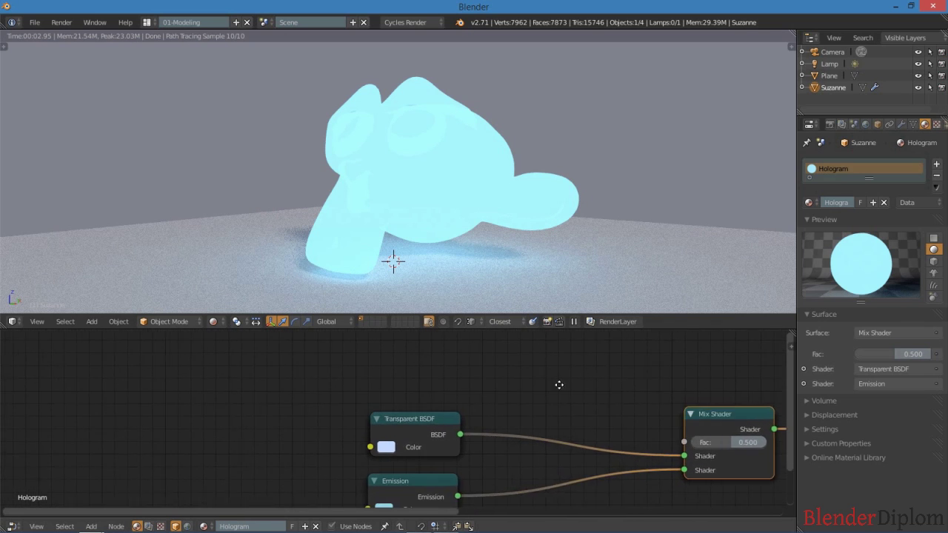
Add a Layer Weight node above the Transparent BSDF.
key(shift+a)
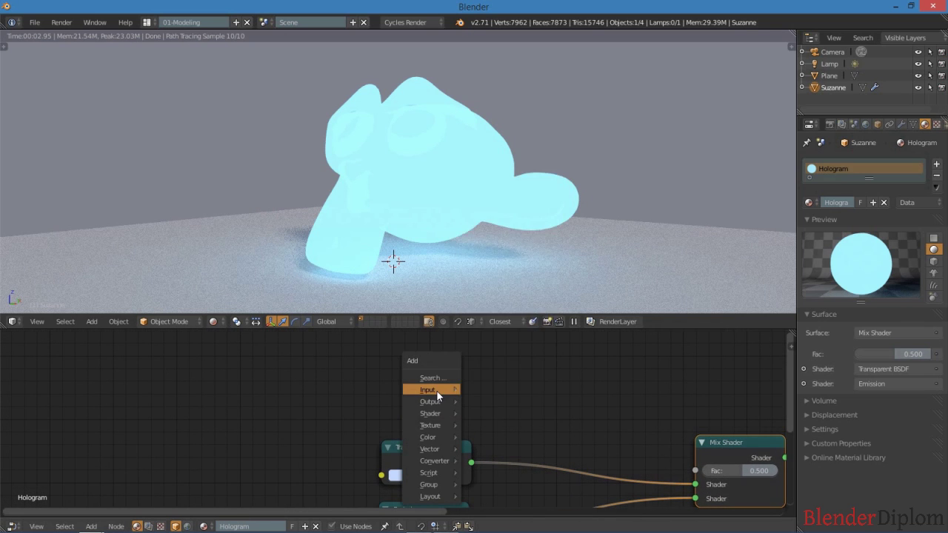
mouse_move(436, 389)
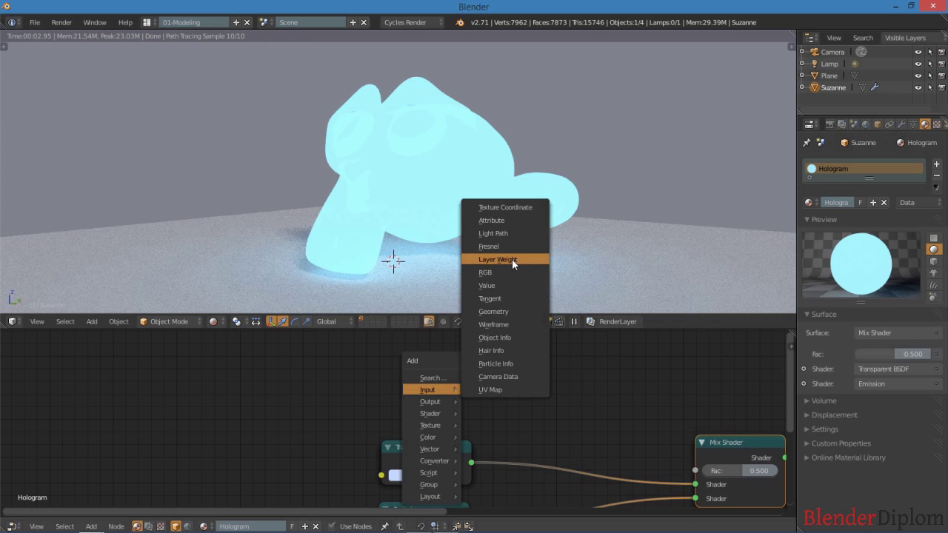
click(507, 260)
click(445, 378)
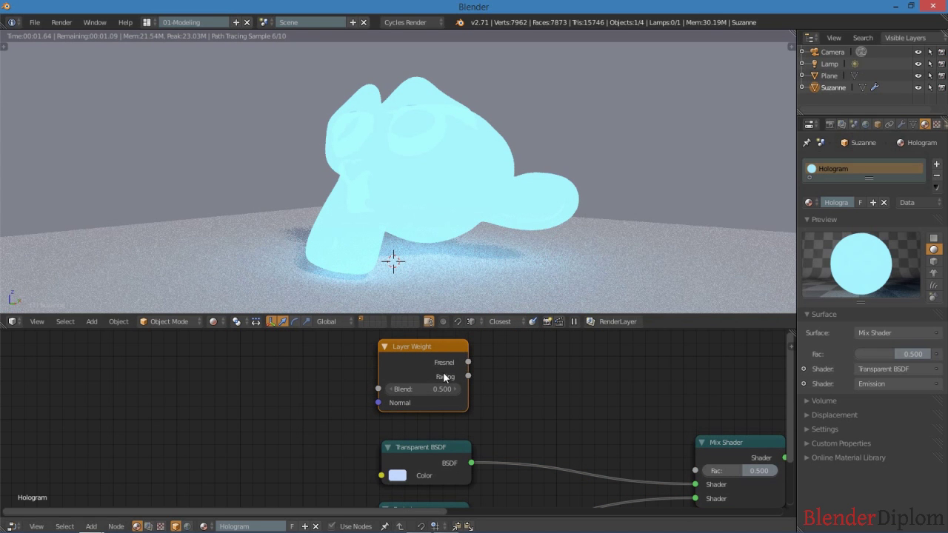
Drive the Mix Shader's Fac with the Layer Weight's Fresnel output, set Blend to 0.3, and switch the link to Facing.
middle_drag(467, 363, 397, 350)
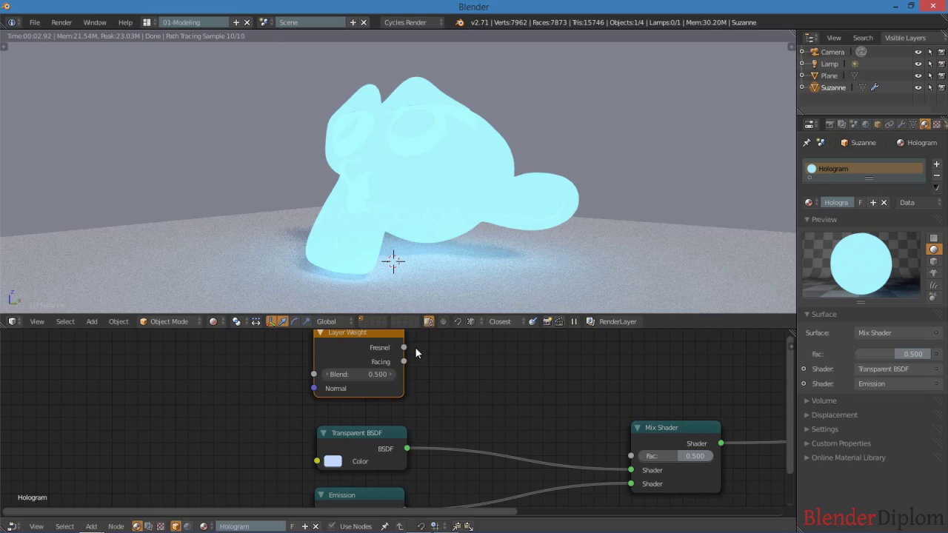
drag(404, 347, 631, 456)
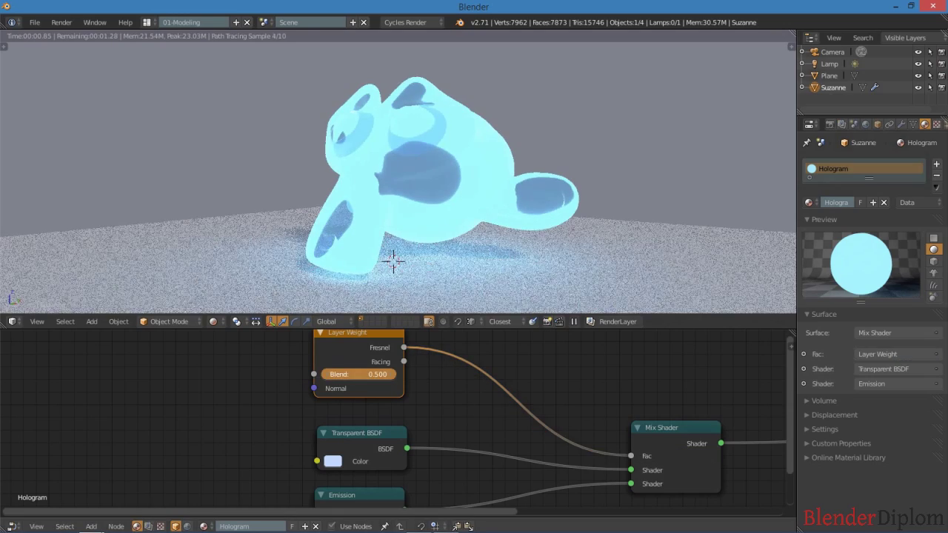
drag(360, 374, 630, 456)
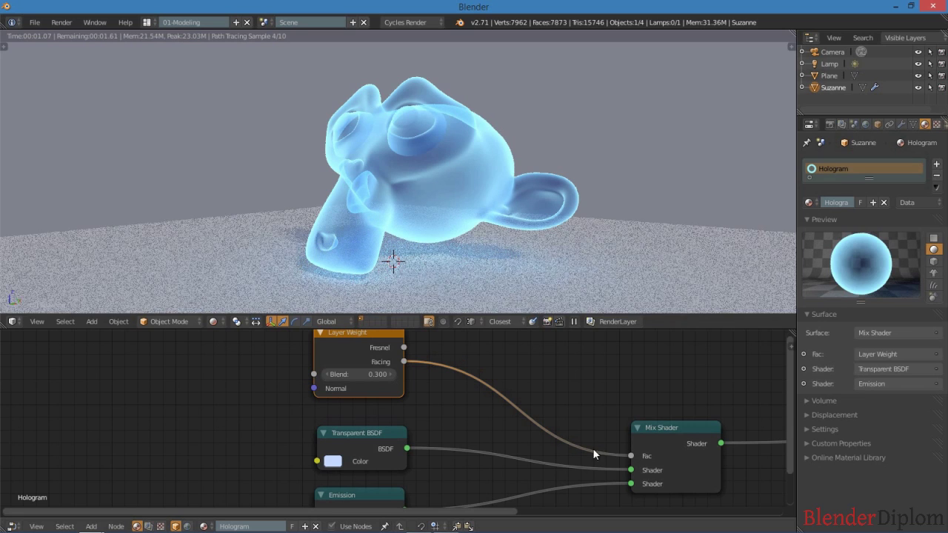
Insert a clamped Math node set to Add before the Mix Shader's Fac, summing the Layer Weight's Fresnel and Facing outputs.
key(shift+a)
mouse_move(538, 407)
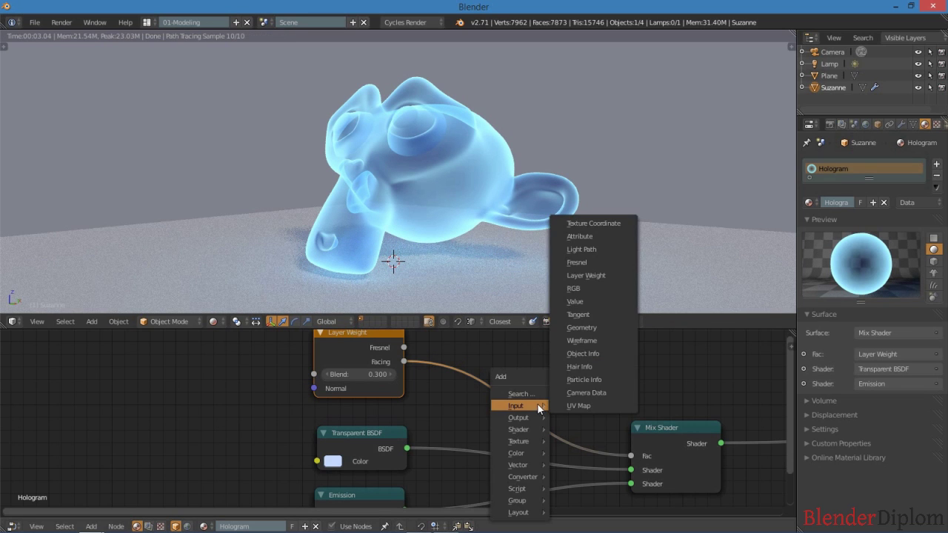
mouse_move(522, 487)
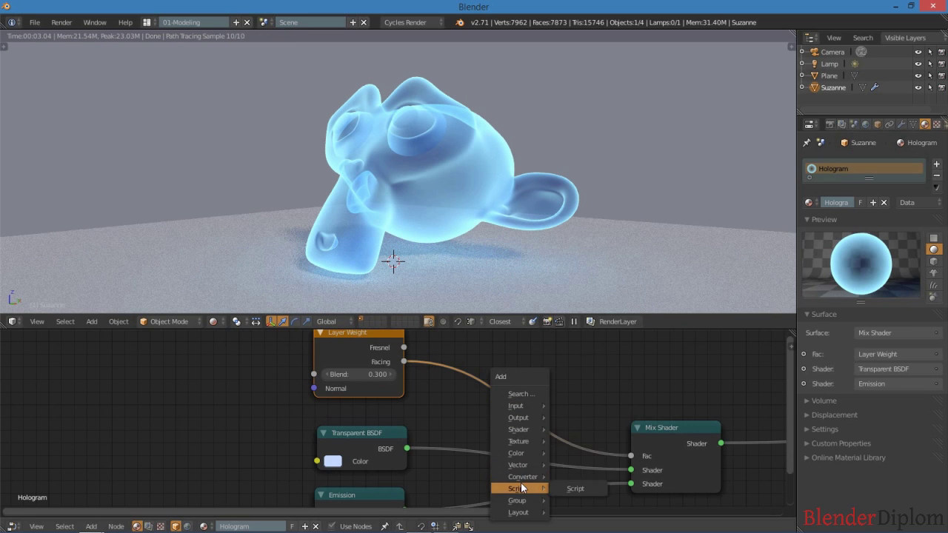
click(575, 359)
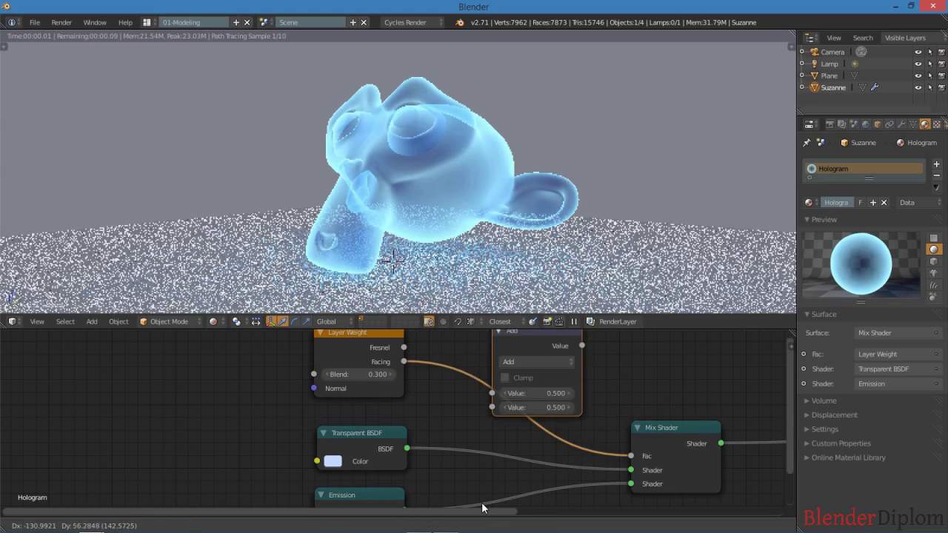
click(462, 493)
middle_drag(428, 389, 413, 427)
drag(389, 386, 454, 421)
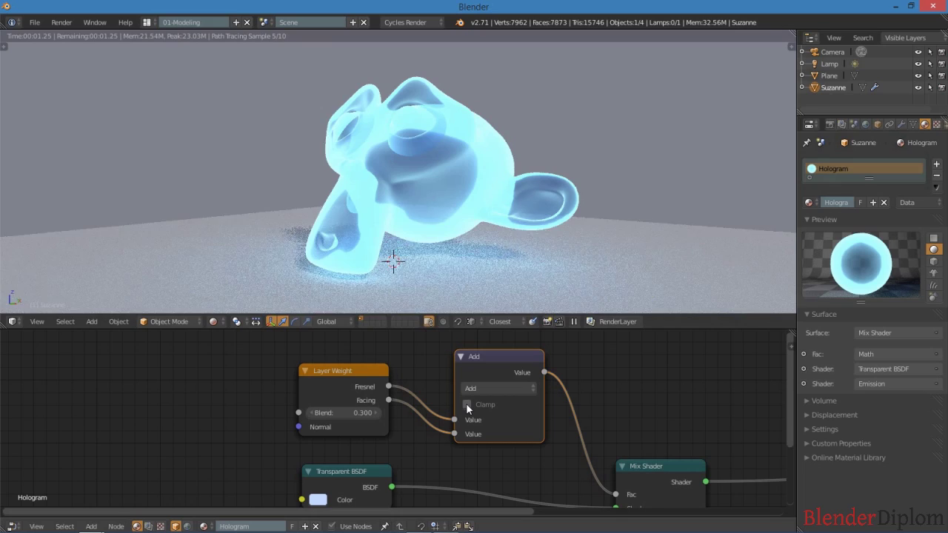
click(467, 404)
Set the Layer Weight's Blend to 0.15.
click(356, 412)
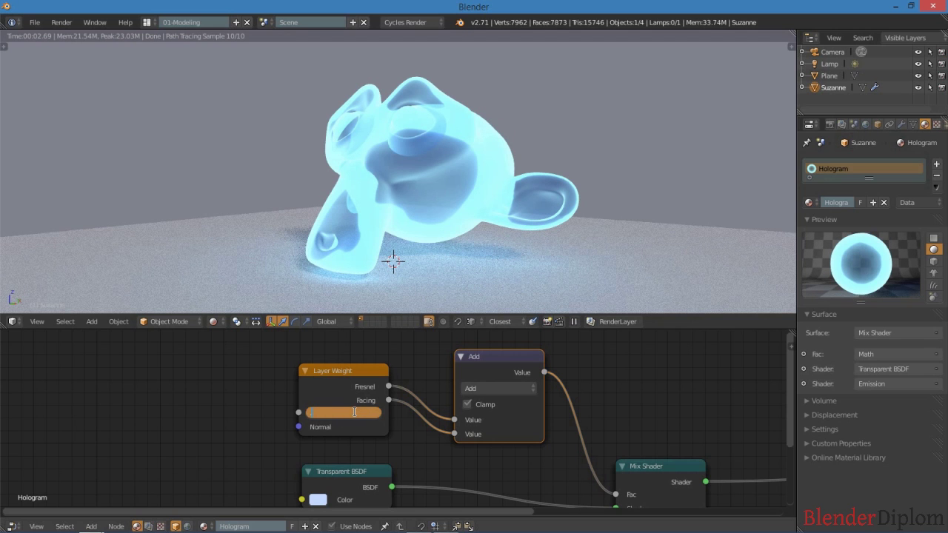
text(.15)
key(Return)
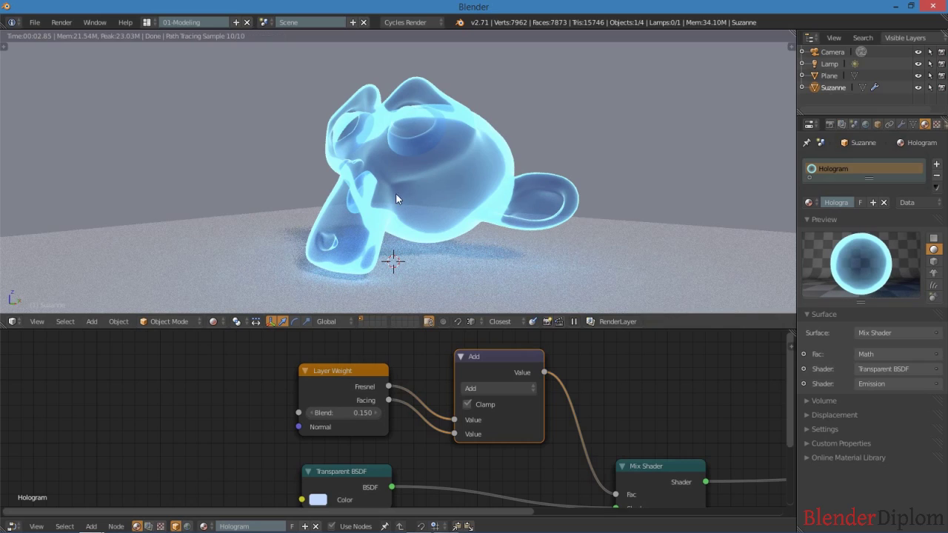
Try a lower Layer Weight Blend on the head and restore the value to 0.15.
middle_drag(396, 178, 416, 213)
drag(353, 412, 296, 412)
click(353, 412)
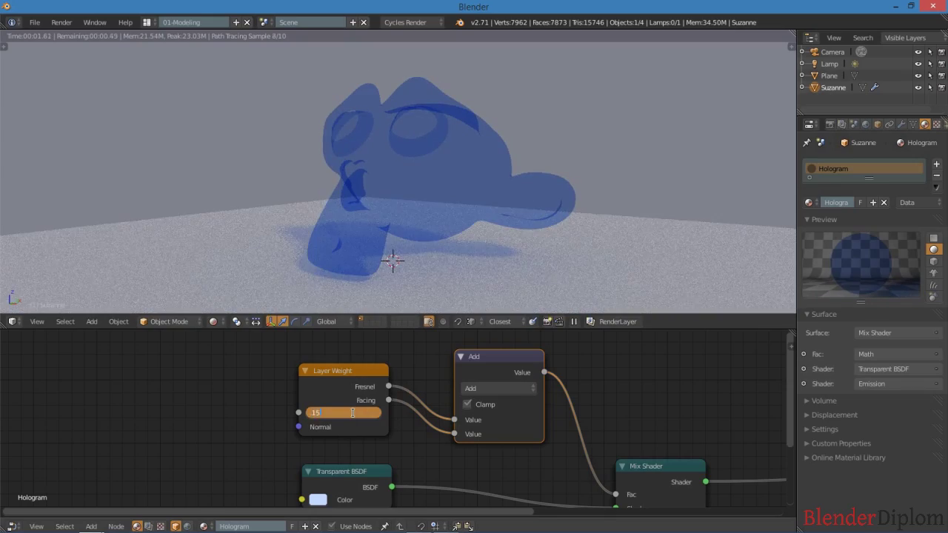
text(.15)
key(Return)
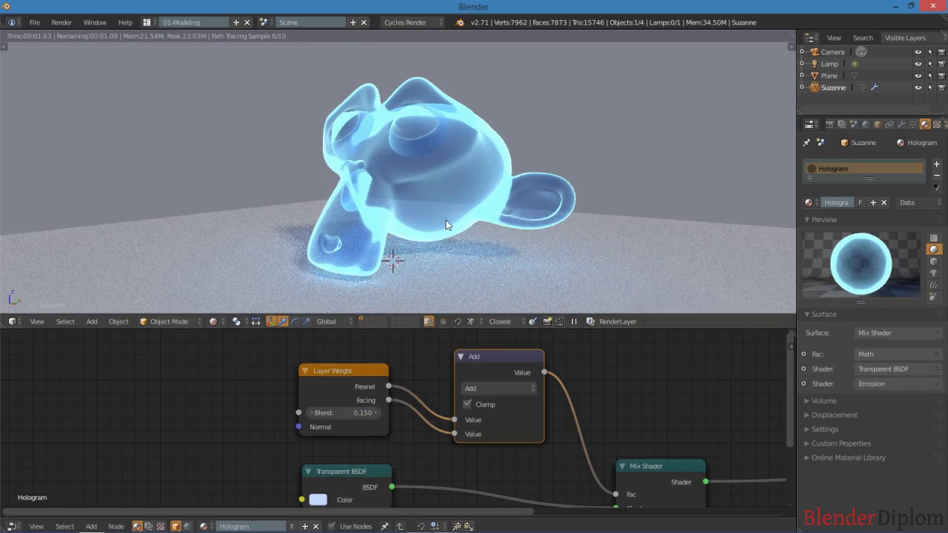
Move the Material Output node farther from the Mix Shader to make room for more nodes.
middle_drag(446, 220, 539, 220)
middle_drag(471, 235, 371, 152)
scroll(587, 424, down, 2)
middle_drag(562, 438, 426, 394)
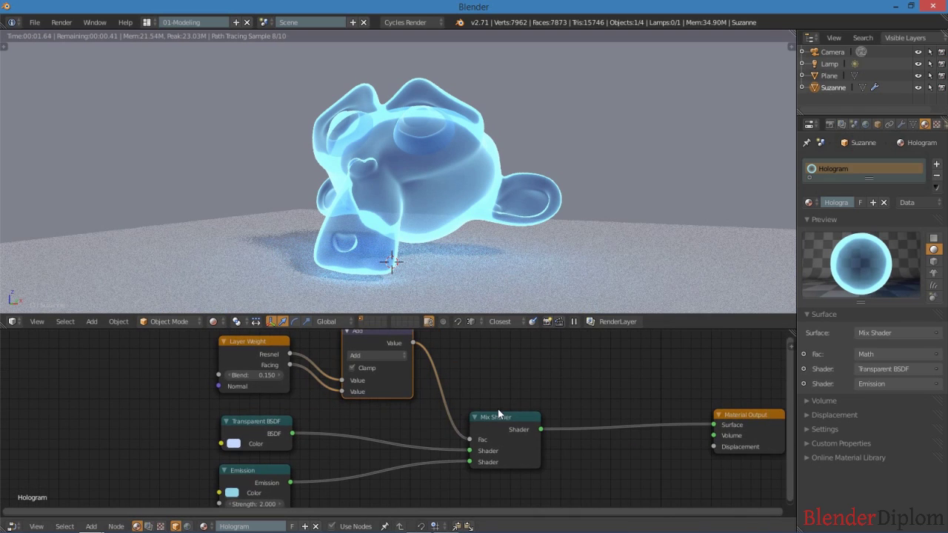
scroll(564, 444, down, 2)
middle_drag(740, 437, 542, 415)
drag(528, 402, 668, 402)
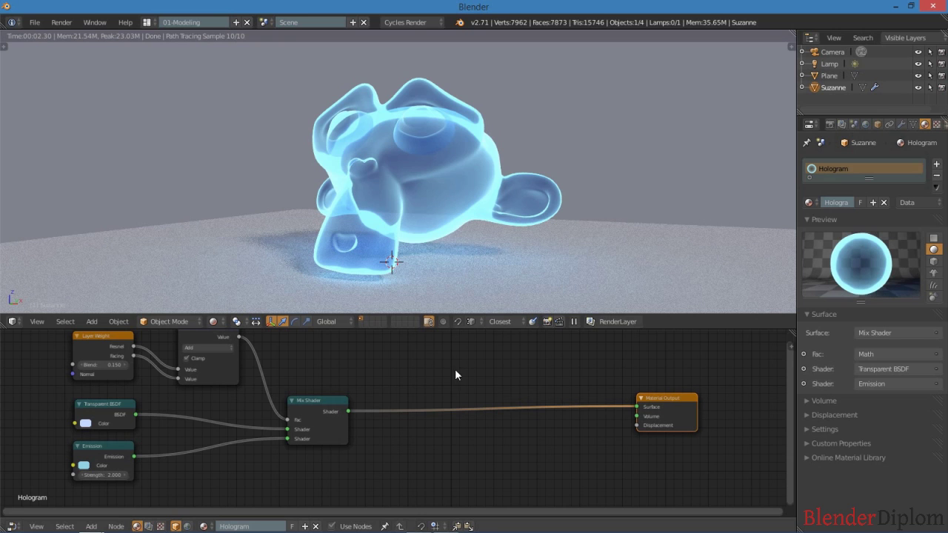
middle_drag(474, 400, 538, 421)
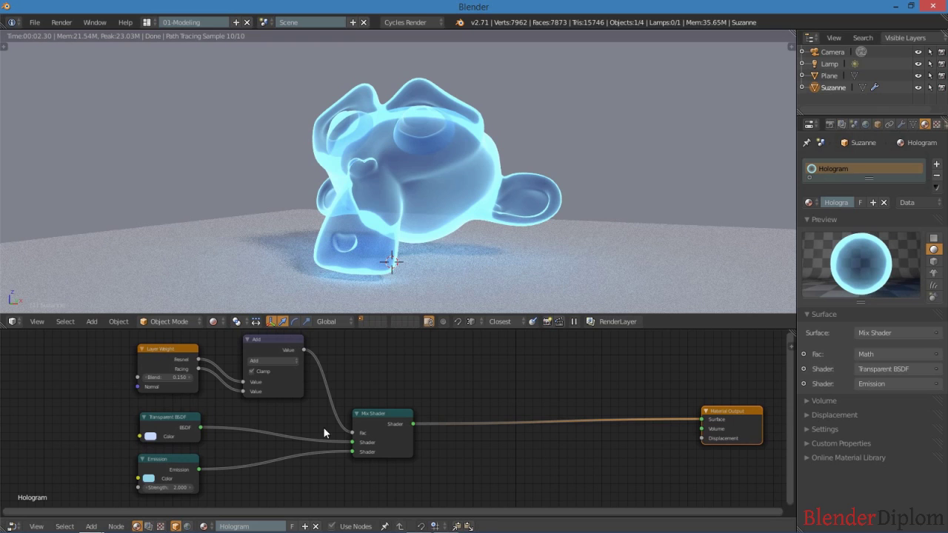
Duplicate the Mix Shader and insert the copy on the link to the Material Output.
click(375, 423)
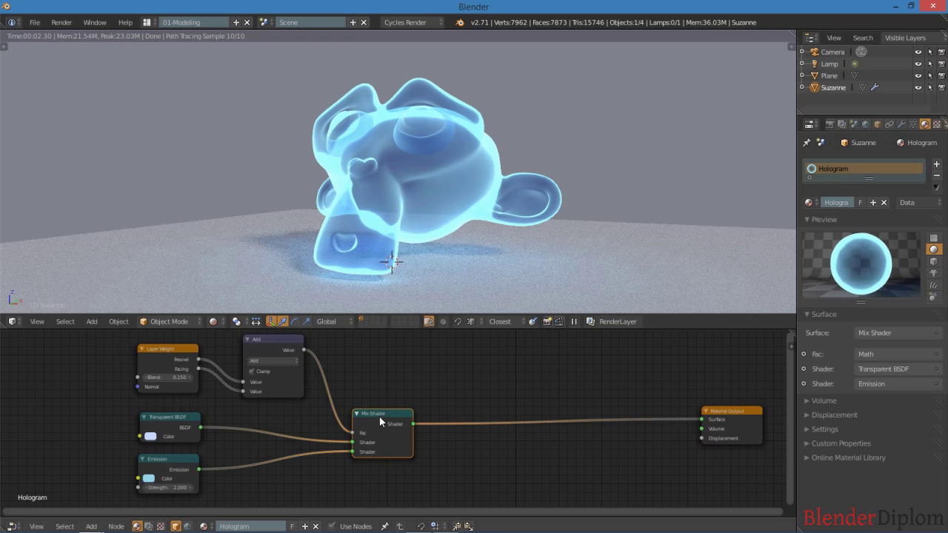
key(shift+d)
click(526, 412)
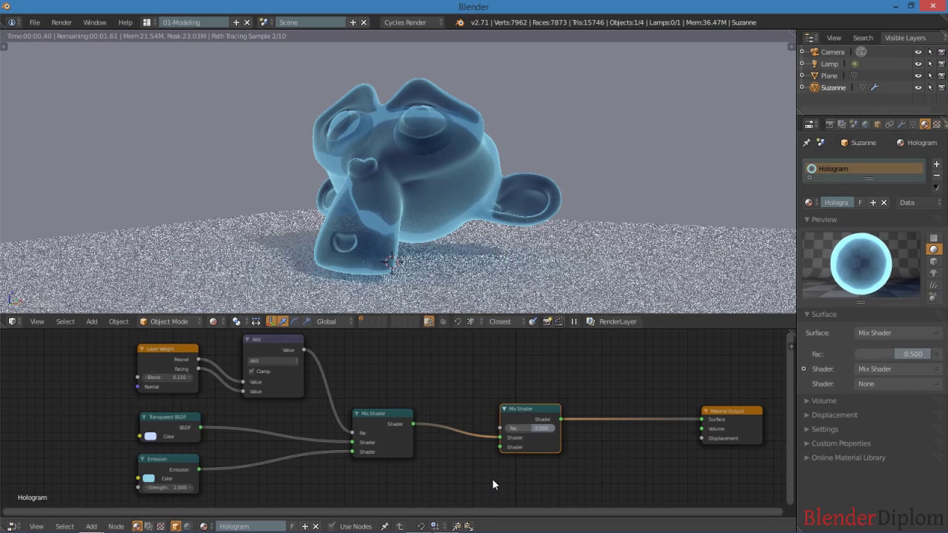
Add a Wireframe input node above the first Mix Shader and connect its Fac to the second Mix Shader's Fac.
middle_drag(478, 471, 507, 447)
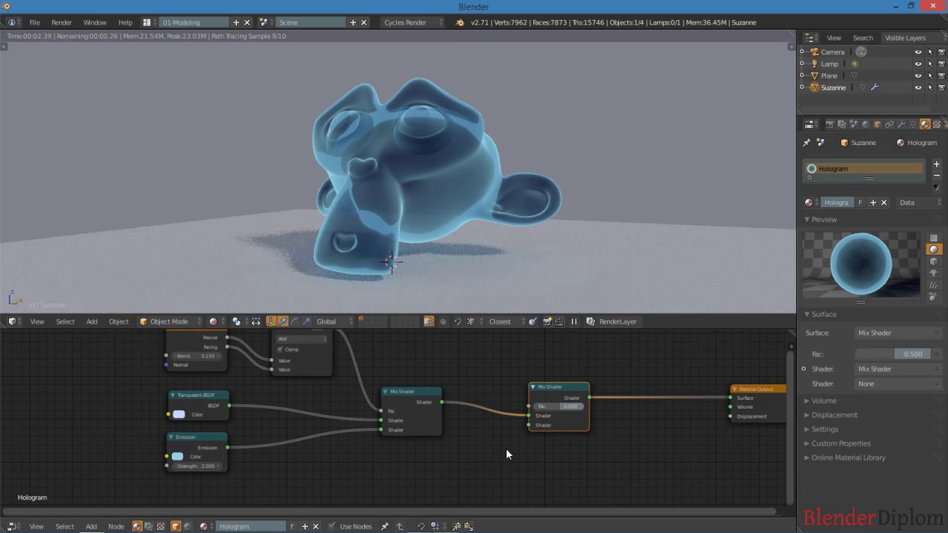
key(shift+a)
mouse_move(484, 344)
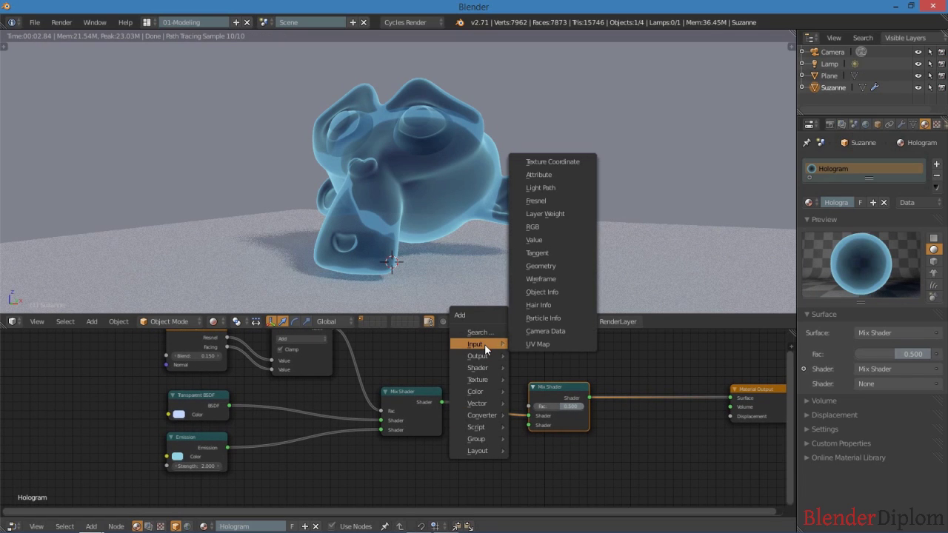
click(561, 280)
click(419, 348)
middle_drag(449, 457, 418, 490)
scroll(418, 486, up, 2)
drag(415, 362, 510, 440)
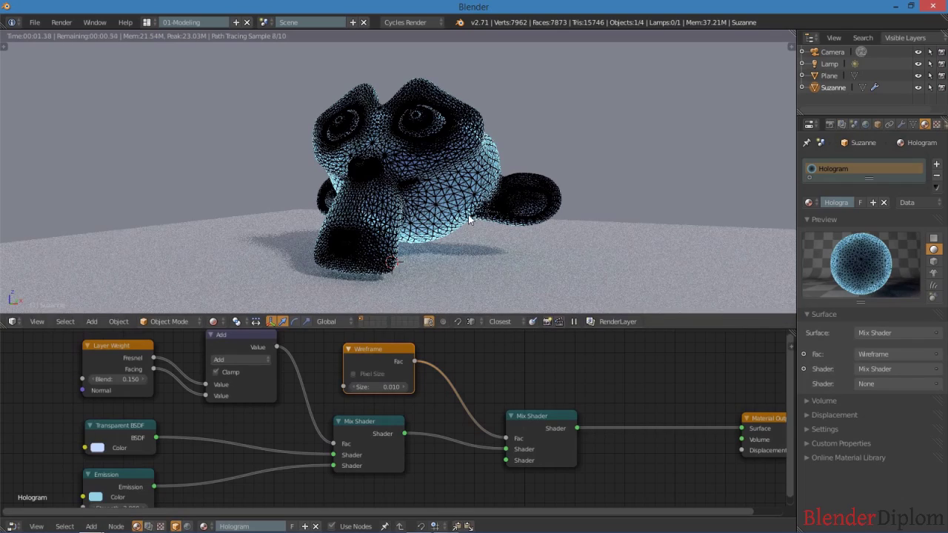
Connect the Emission output to the second Mix Shader's empty Shader input.
middle_drag(456, 238, 444, 219)
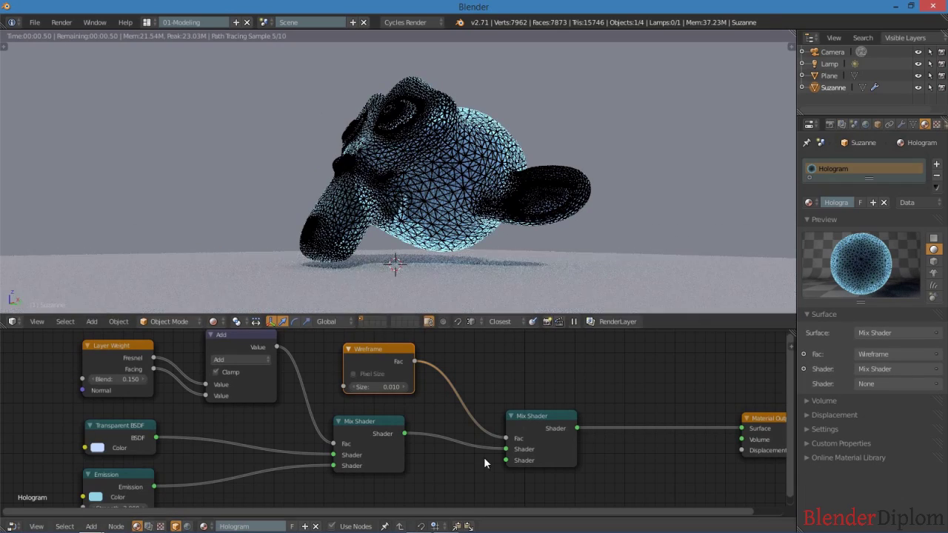
middle_drag(483, 457, 568, 394)
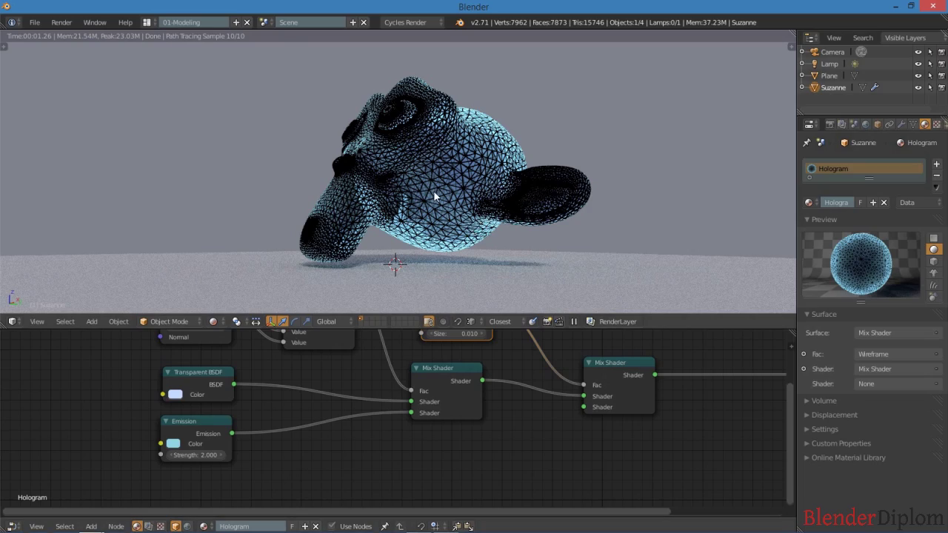
middle_drag(434, 197, 452, 209)
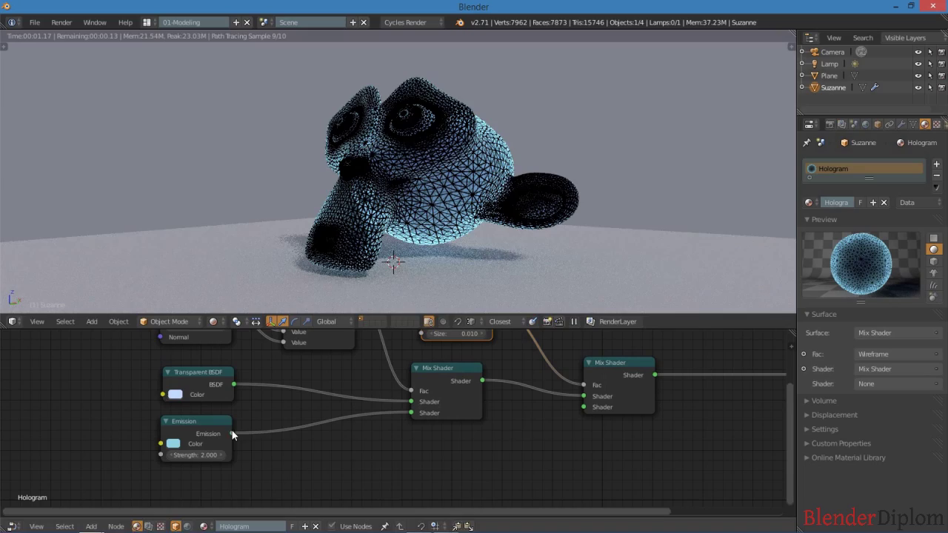
drag(232, 433, 591, 409)
shift+scroll(571, 453, up, 3)
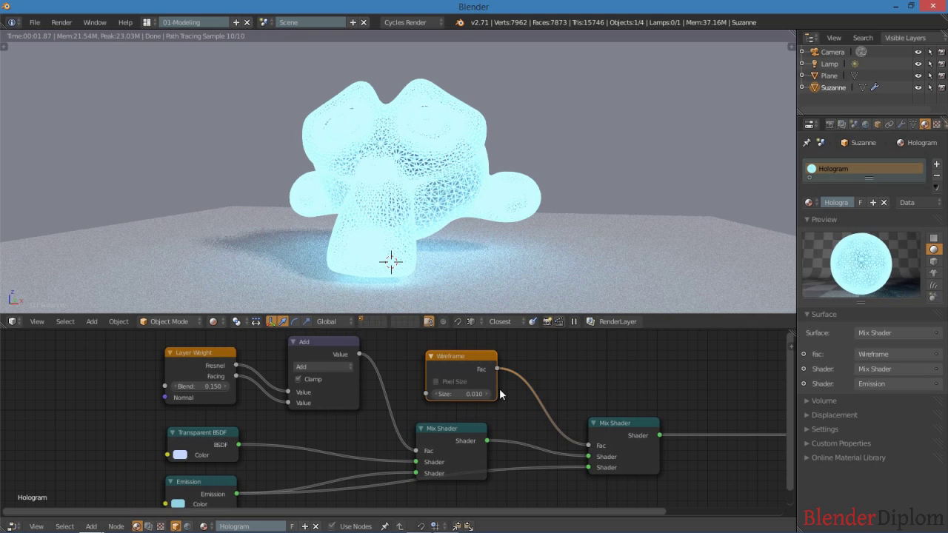
Try the Wireframe node's Pixel Size option, turn it off, and check the wire thickness at different view distances.
click(439, 384)
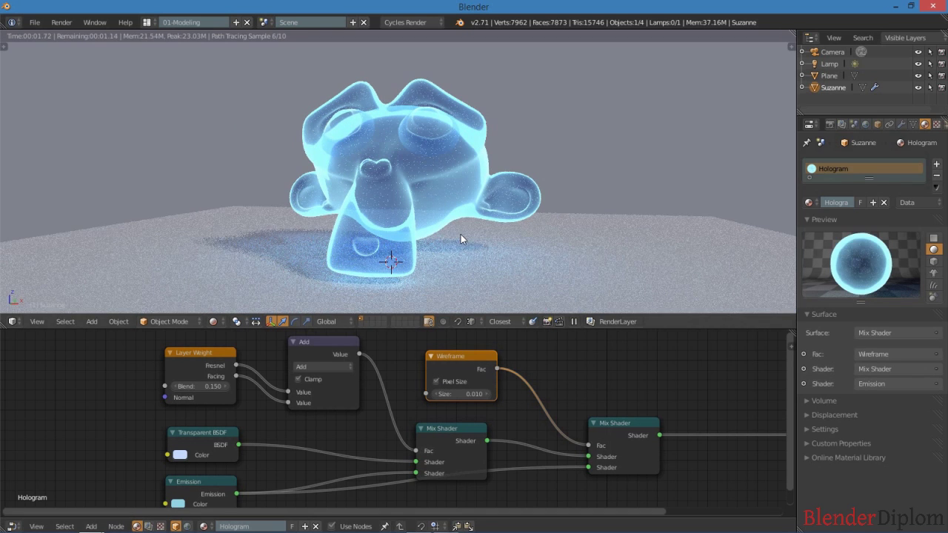
click(437, 382)
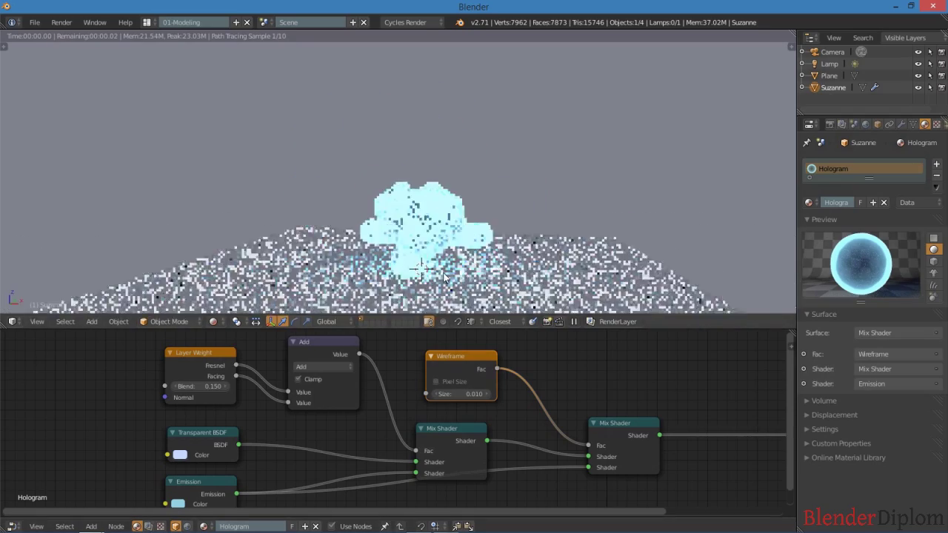
scroll(445, 273, up, 3)
scroll(444, 274, down, 4)
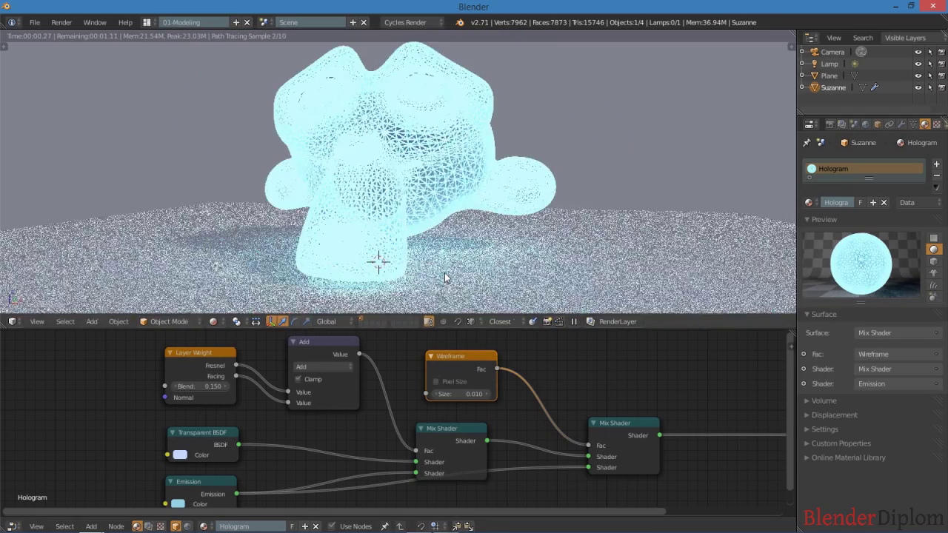
scroll(443, 288, up, 2)
Enable Pixel Size on the Wireframe node and examine the head's wires from near and far.
click(435, 382)
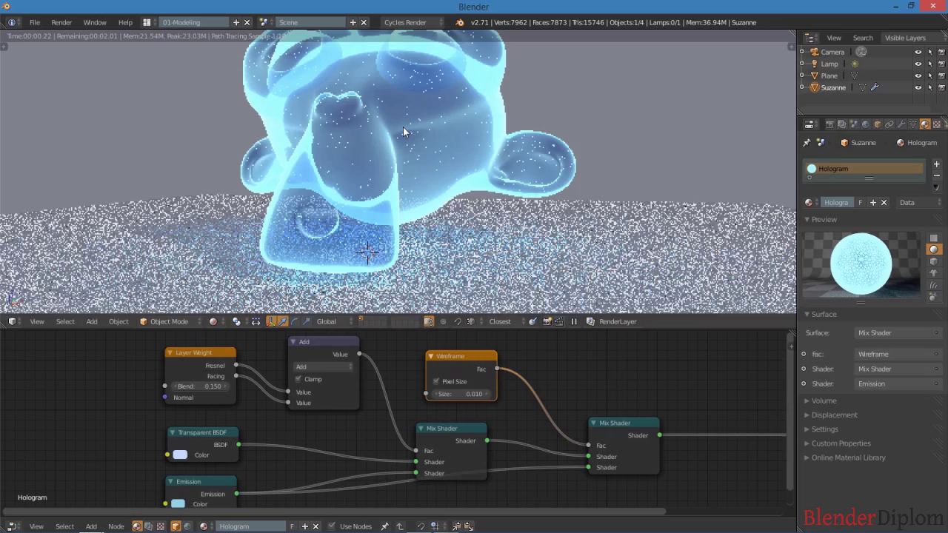
scroll(434, 177, up, 1)
scroll(433, 189, up, 3)
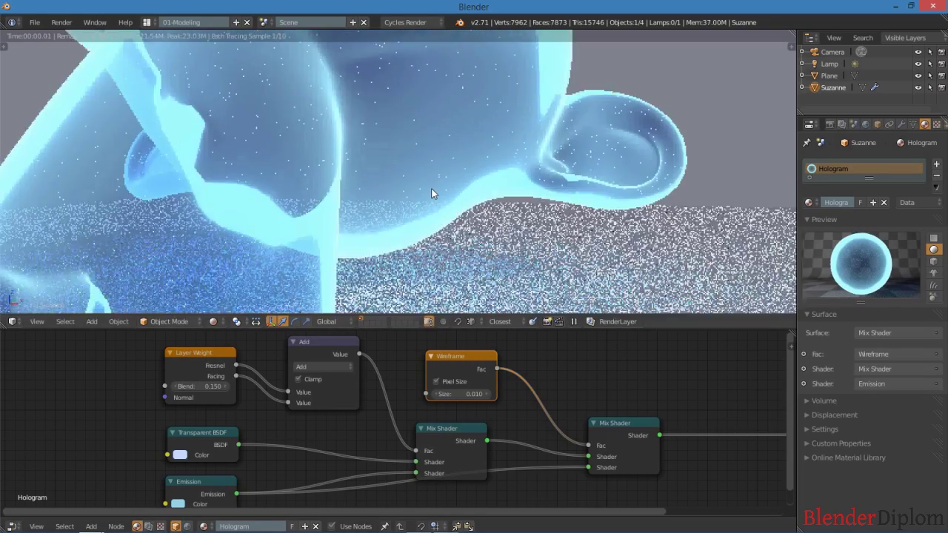
scroll(432, 194, down, 6)
scroll(432, 189, up, 1)
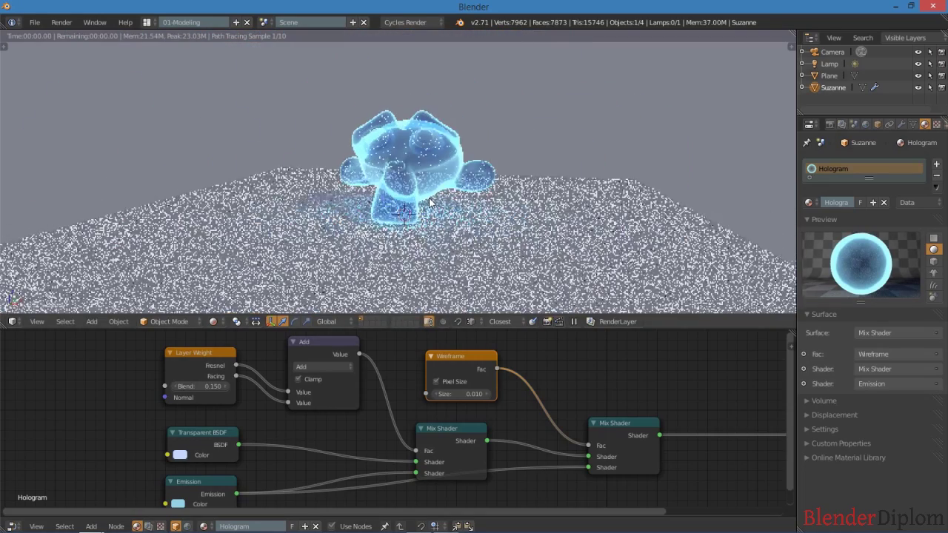
scroll(429, 191, up, 1)
middle_drag(427, 193, 404, 225)
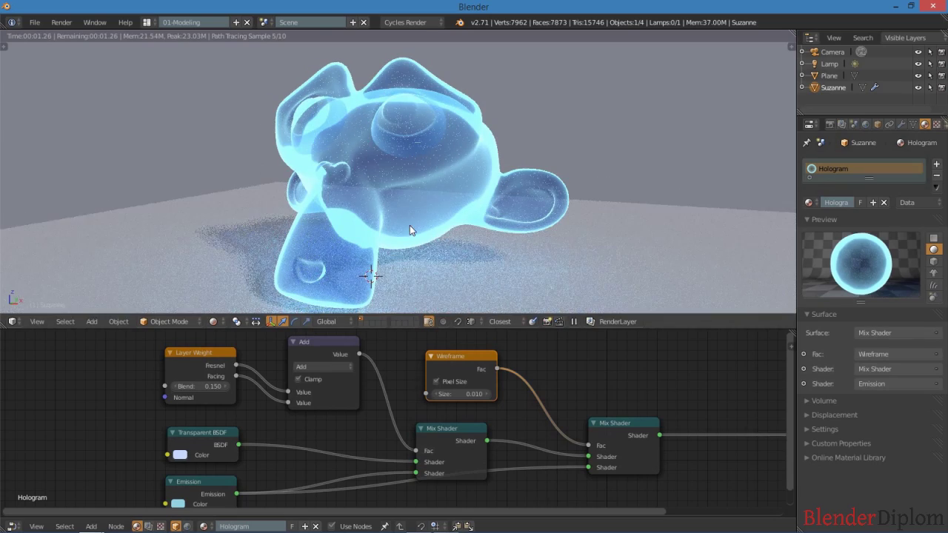
Set the Wireframe node's Size to 0.1 and check the wires on the head from near and far.
click(473, 395)
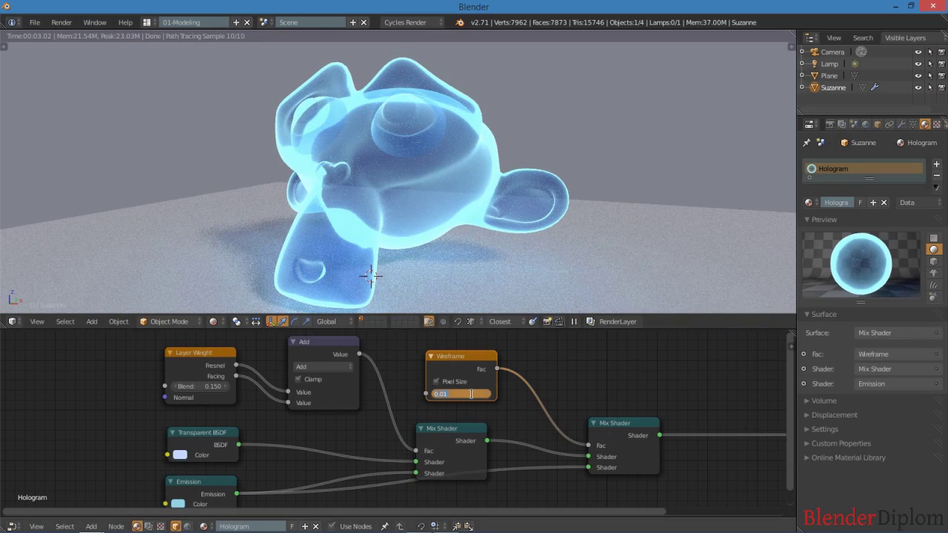
text(0.1)
key(Return)
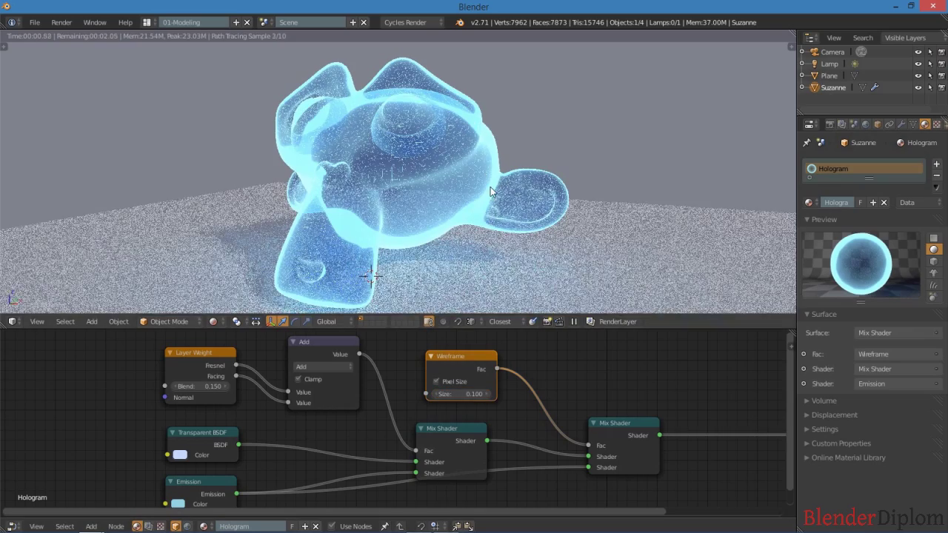
scroll(408, 236, up, 3)
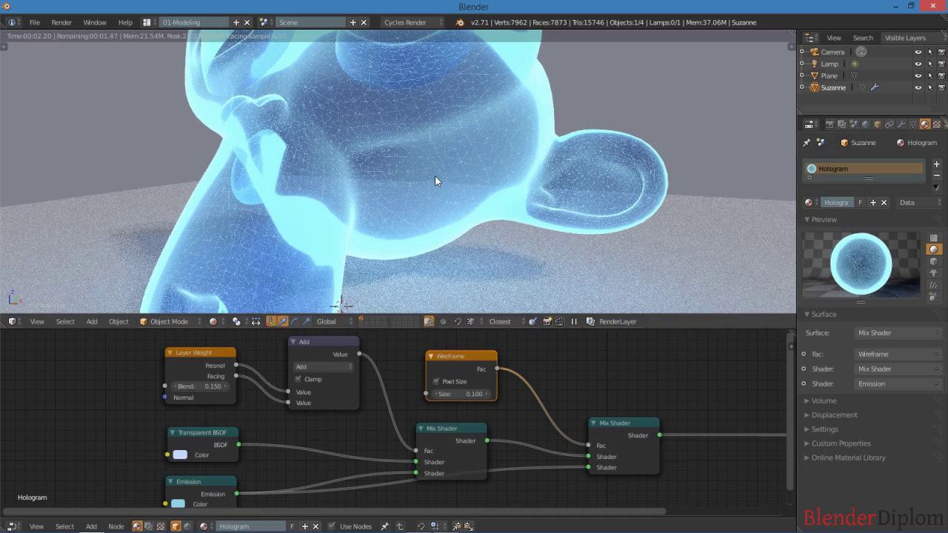
scroll(456, 174, down, 6)
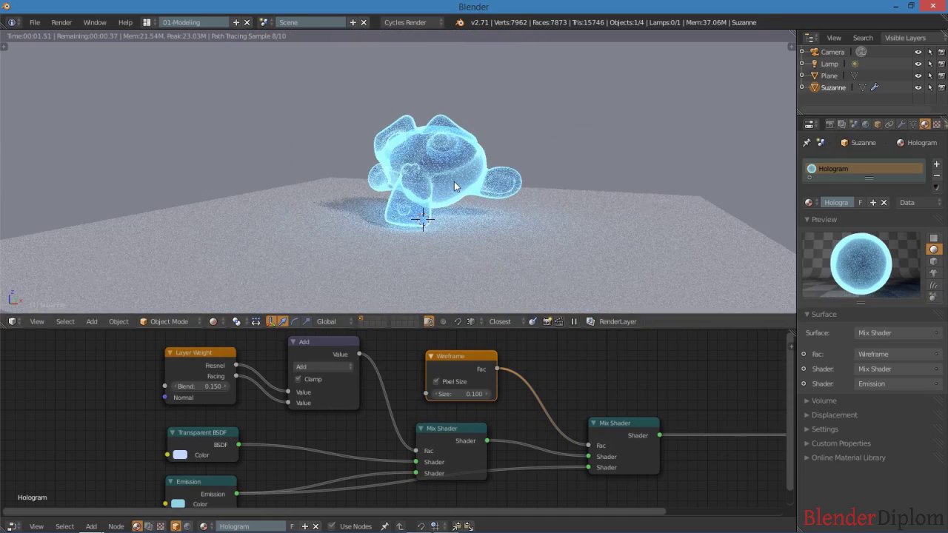
scroll(454, 182, up, 5)
Move the second Mix Shader closer to the first one, leaving space before the Material Output.
middle_drag(557, 386, 429, 373)
drag(508, 412, 444, 427)
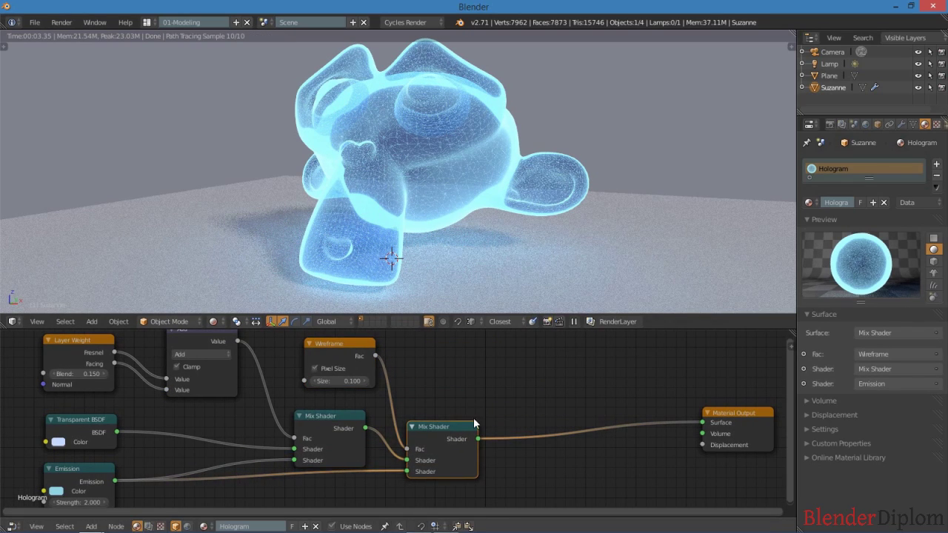
middle_drag(564, 428, 477, 416)
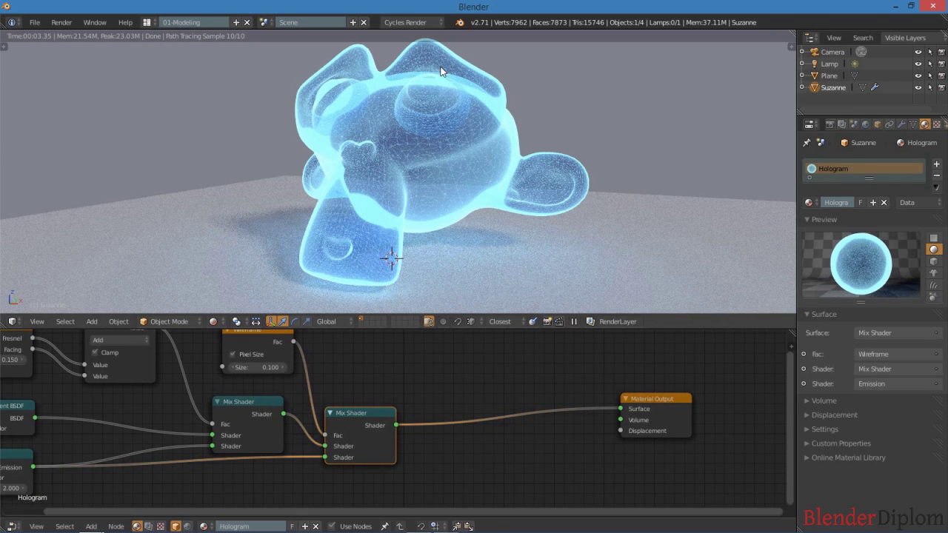
middle_drag(363, 137, 399, 153)
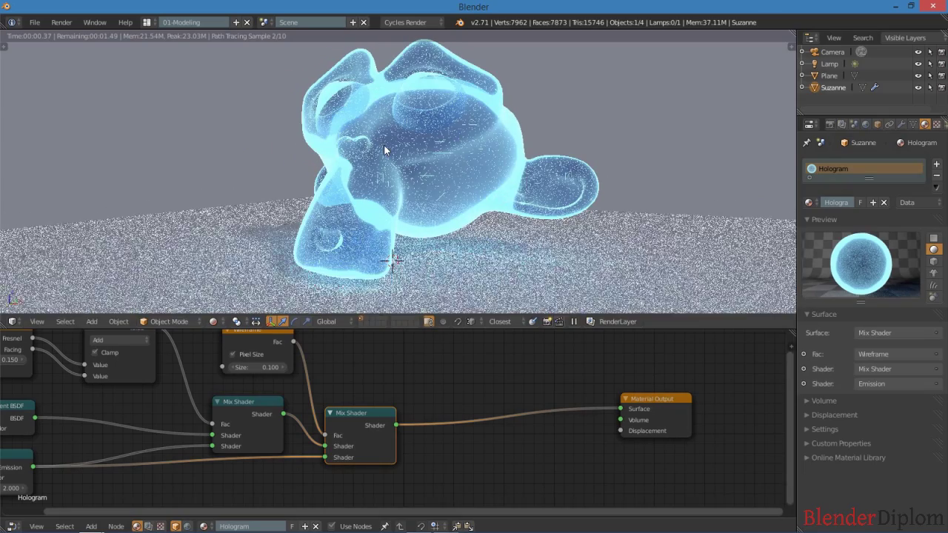
Duplicate the second Mix Shader and insert the copy into the link just before the Material Output.
mouse_move(432, 415)
middle_down()
mouse_move(502, 402)
mouse_move(446, 415)
middle_up()
scroll(495, 404, down, 1)
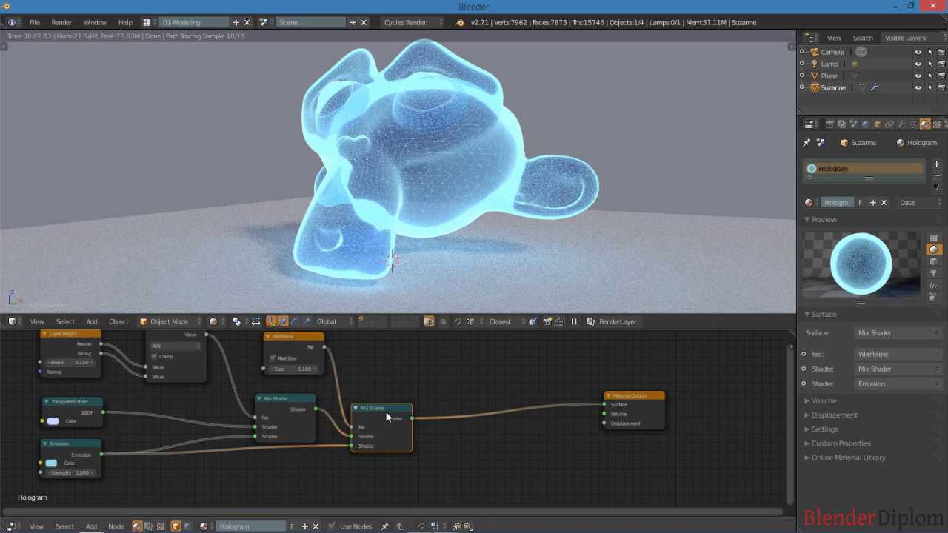
key(shift+d)
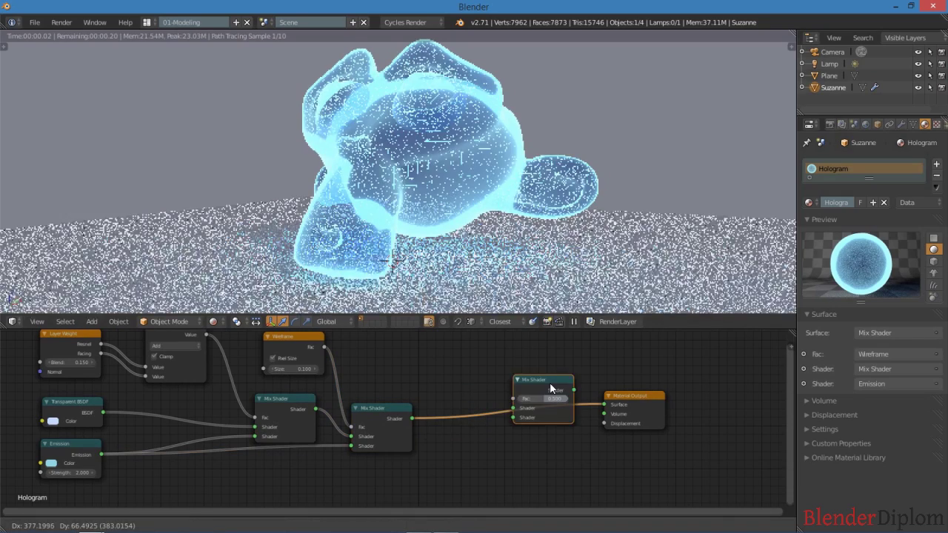
click(538, 384)
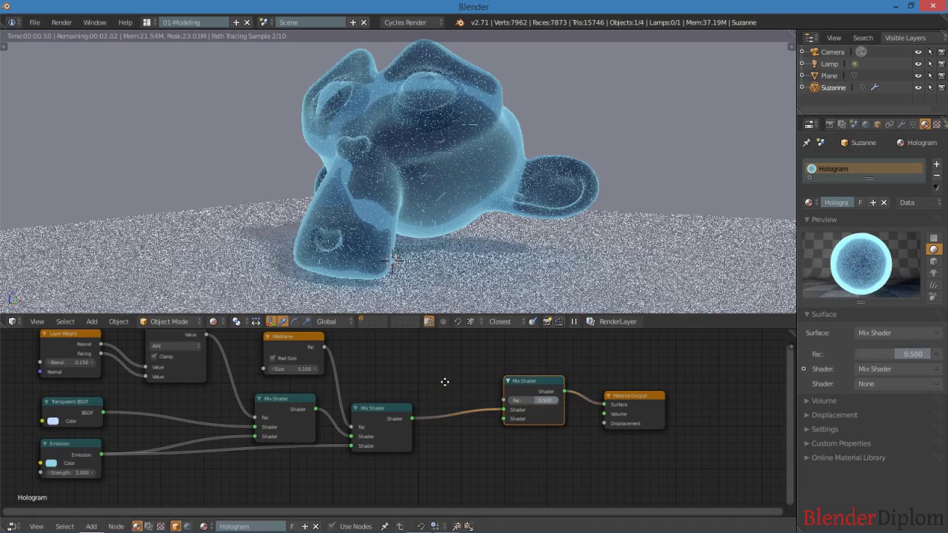
Duplicate the Transparent BSDF, make the copy's color white, and connect it to the last Mix Shader's empty Shader input.
middle_drag(444, 381, 518, 352)
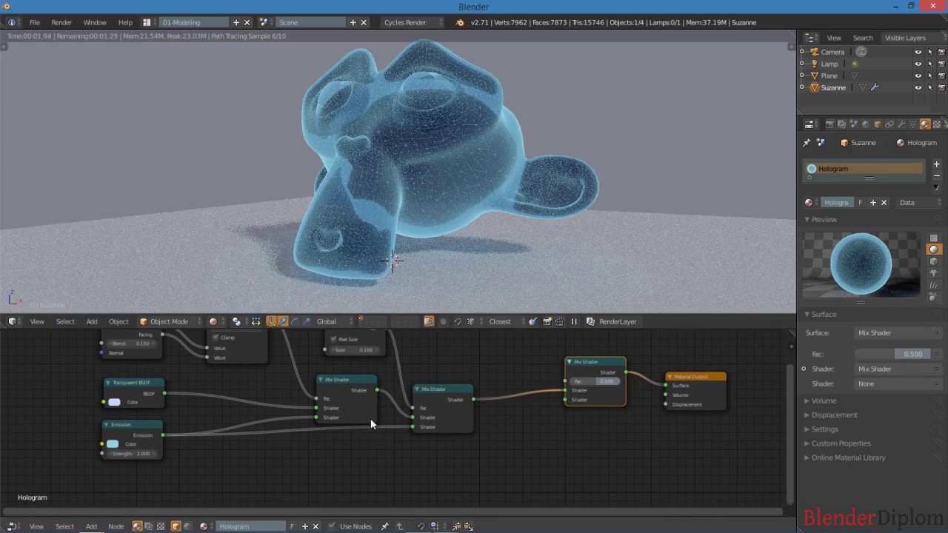
click(126, 385)
key(shift+d)
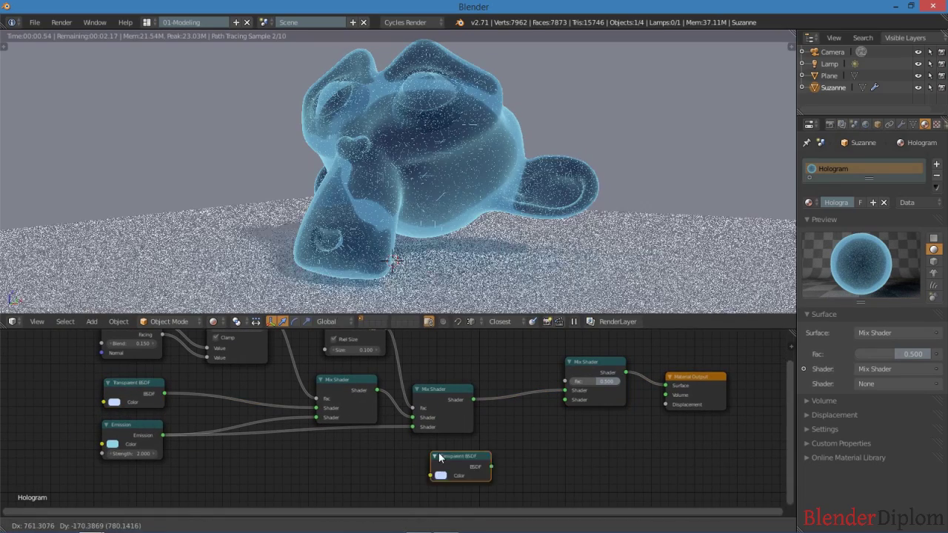
click(424, 447)
click(427, 465)
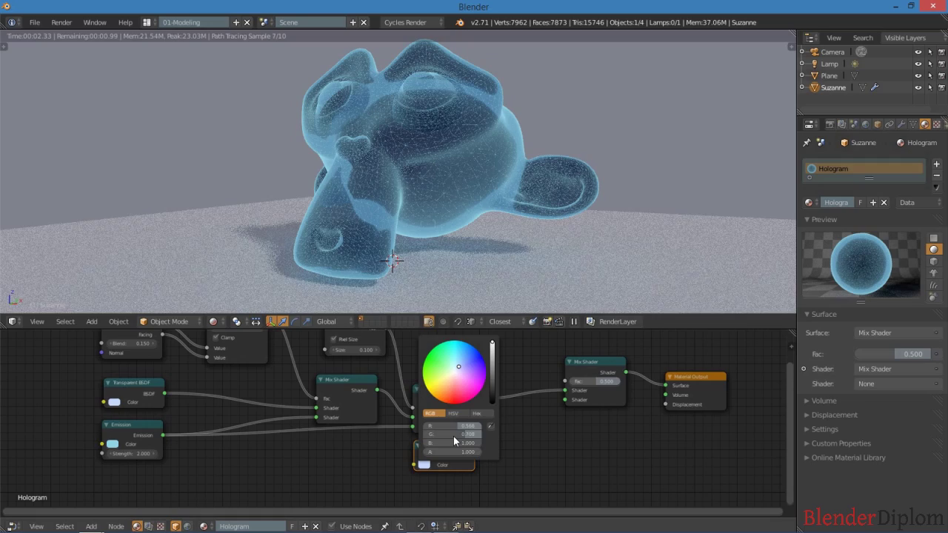
drag(466, 435, 570, 399)
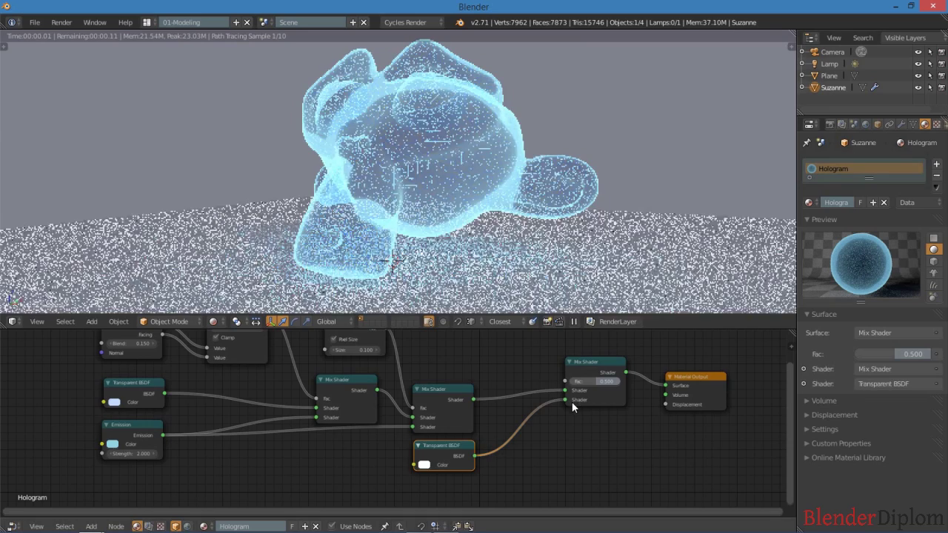
Add a Light Path input node above the second Mix Shader.
middle_drag(572, 401, 555, 459)
scroll(555, 458, up, 1)
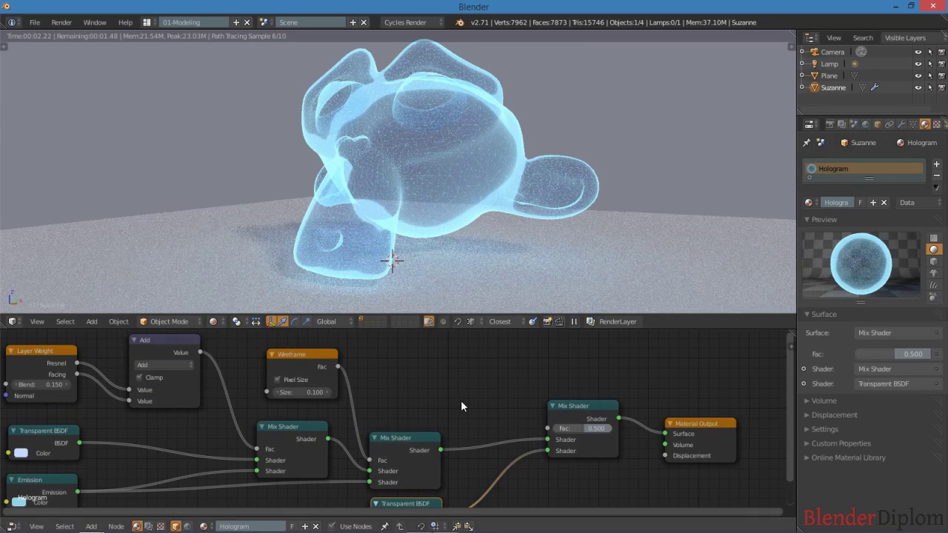
middle_drag(457, 396, 465, 415)
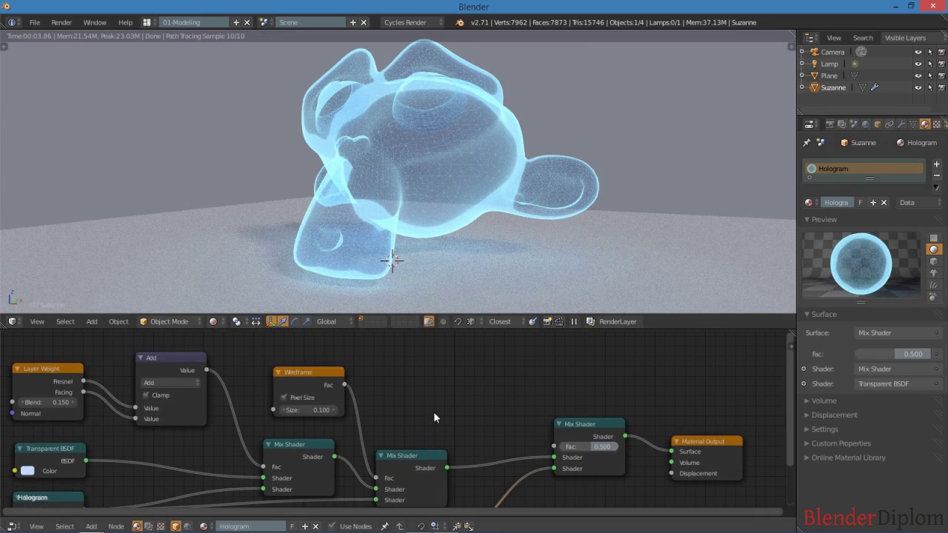
key(shift+a)
mouse_move(426, 413)
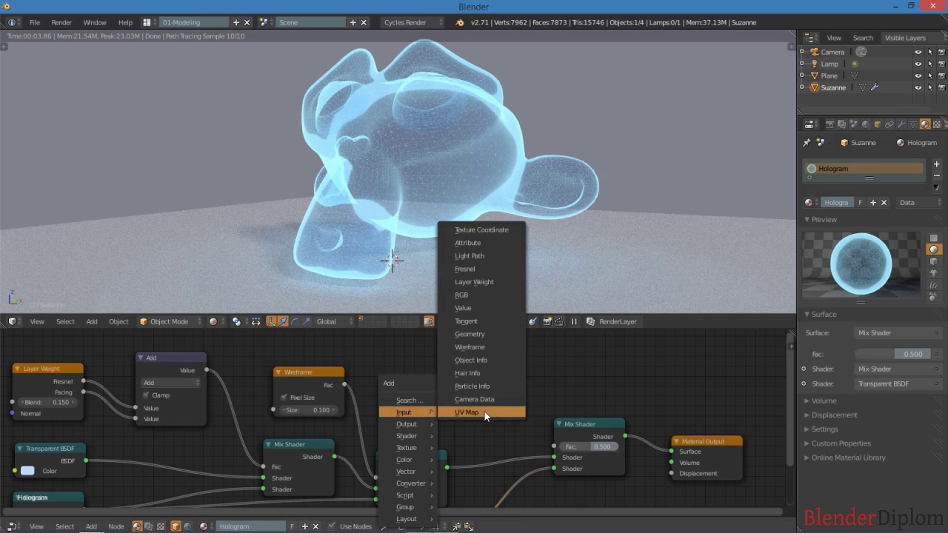
click(488, 257)
click(458, 463)
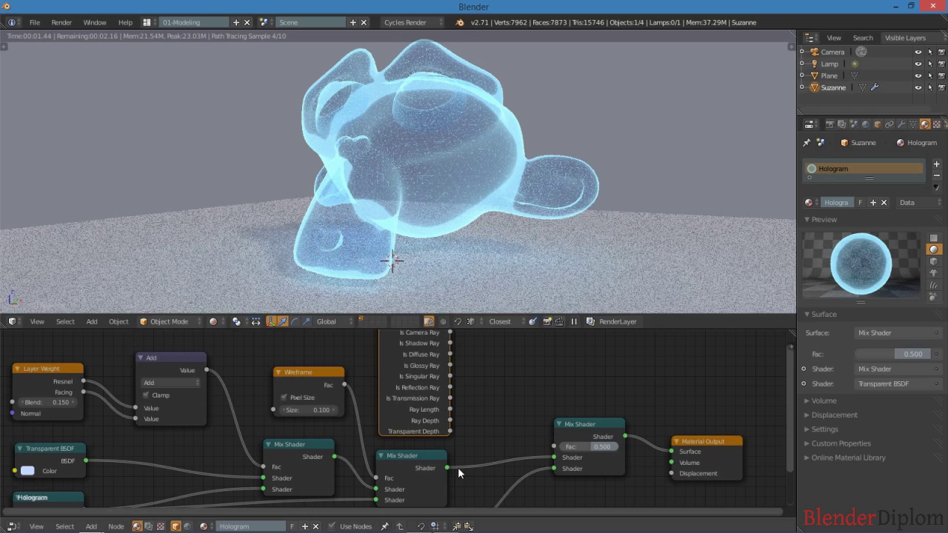
Check the program version on the splash screen and dismiss it.
click(460, 22)
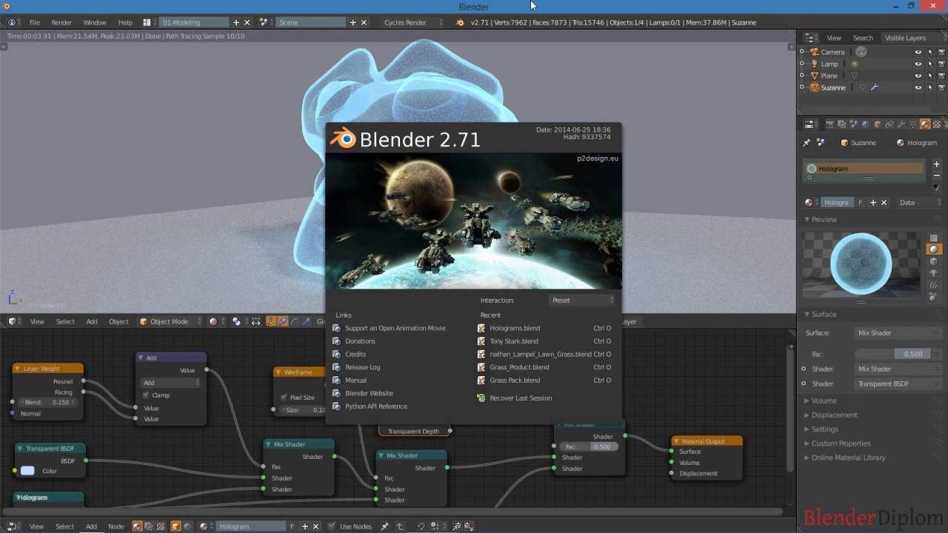
click(670, 377)
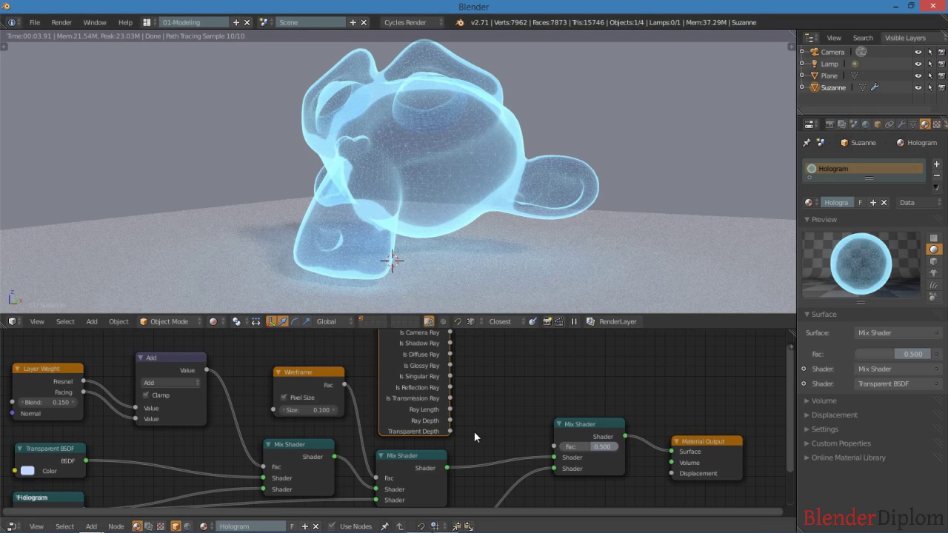
Connect the Light Path's Transparent Depth to the last Mix Shader's Fac and shift the Light Path node slightly up and away.
middle_drag(450, 425, 434, 434)
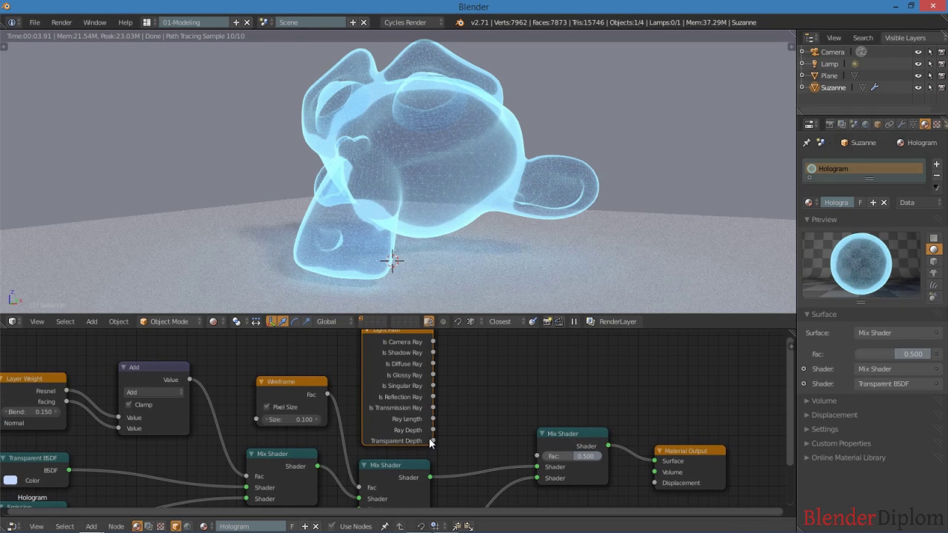
drag(433, 441, 546, 457)
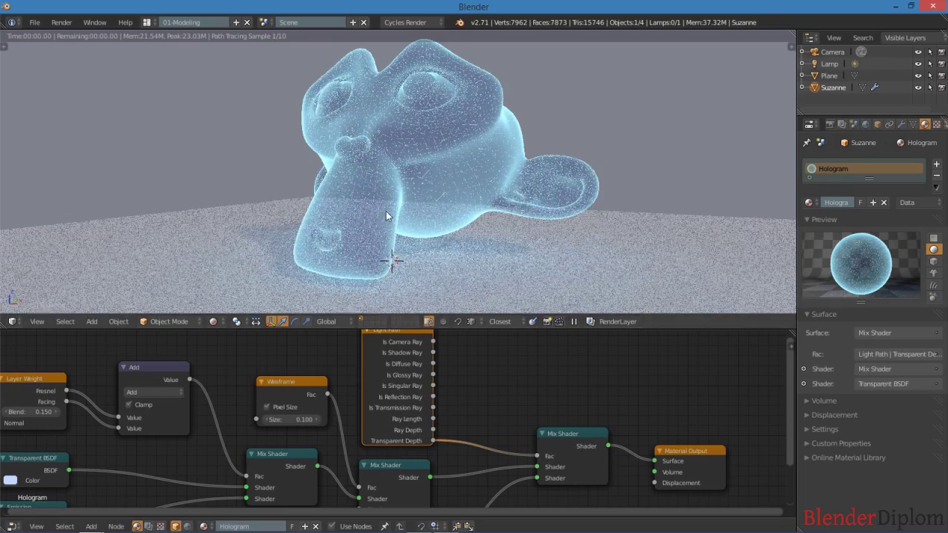
middle_drag(387, 216, 393, 216)
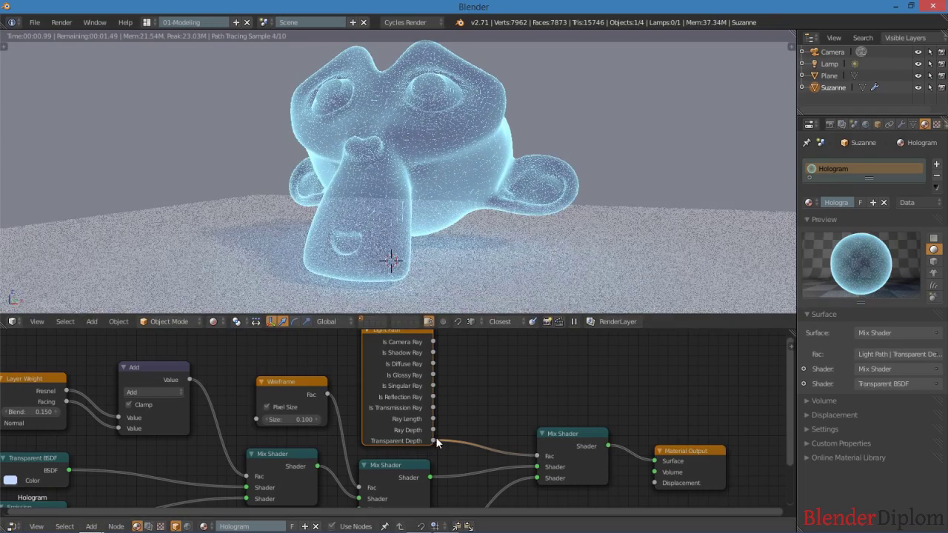
drag(402, 385, 392, 371)
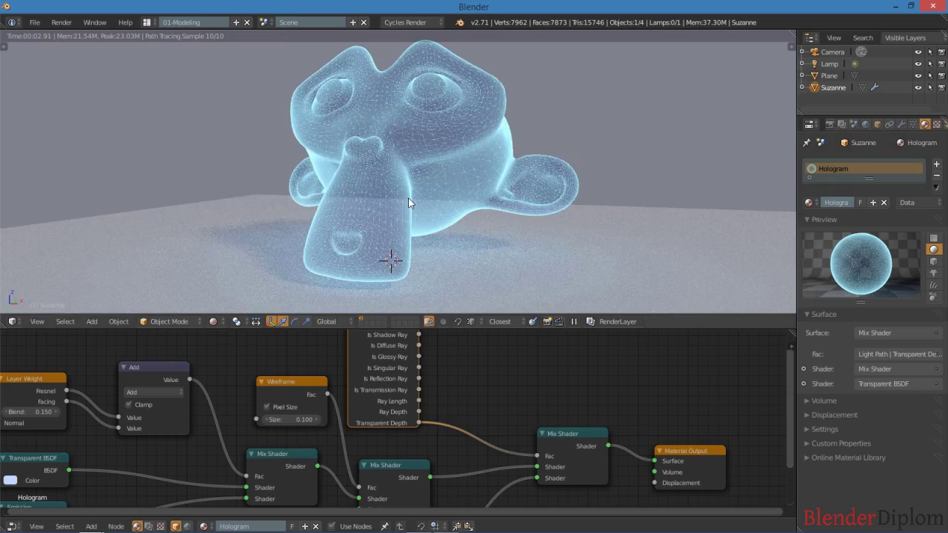
middle_drag(409, 198, 428, 199)
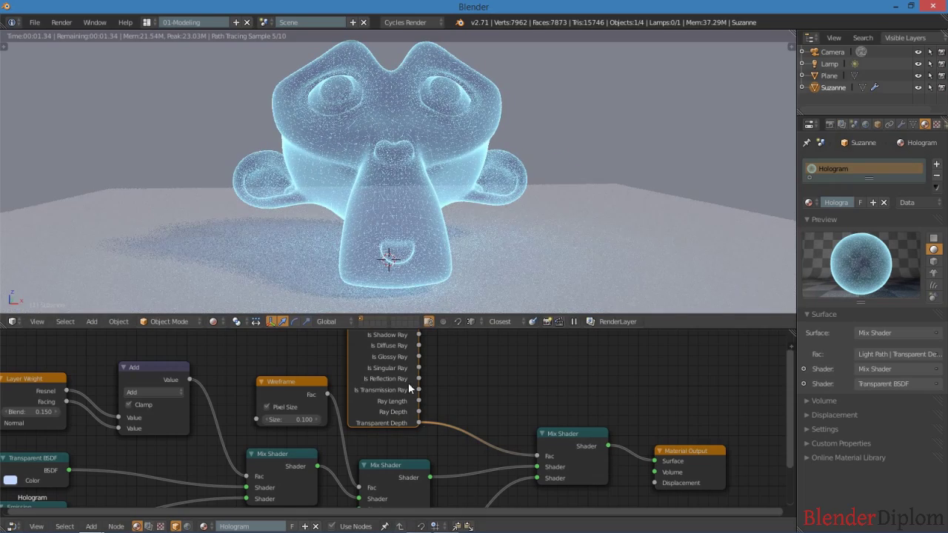
Add a Math converter node into the link between Transparent Depth and the last Mix Shader's Fac.
middle_drag(457, 404, 444, 402)
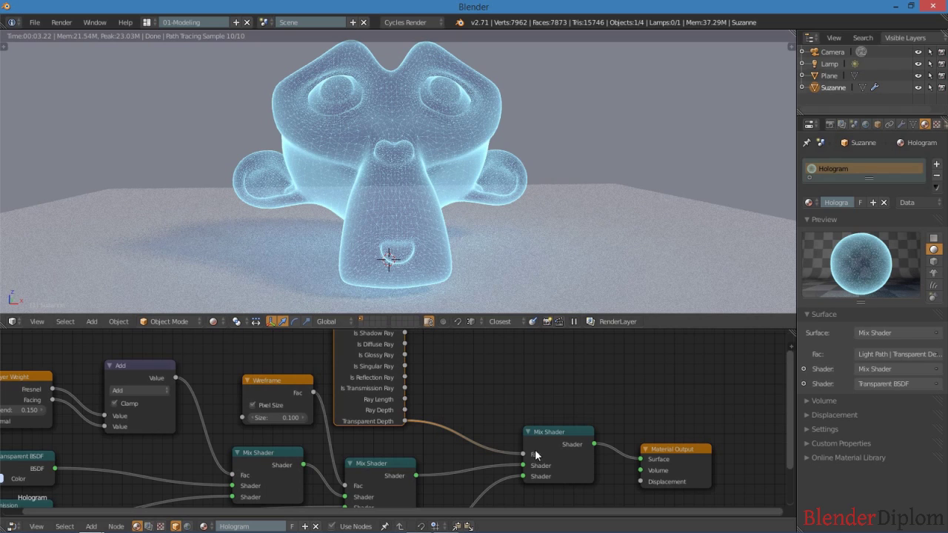
middle_drag(544, 447, 550, 371)
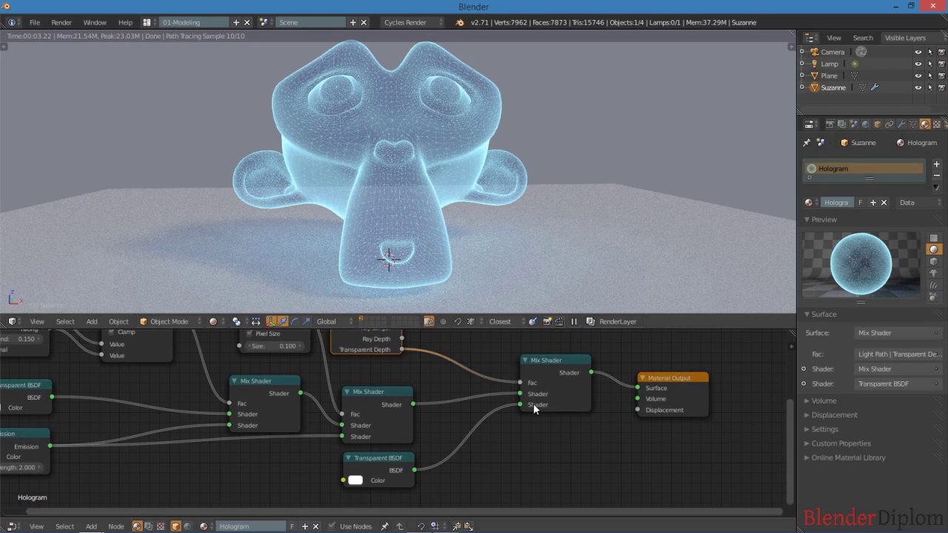
middle_drag(459, 389, 443, 441)
middle_drag(452, 360, 433, 367)
key(shift+a)
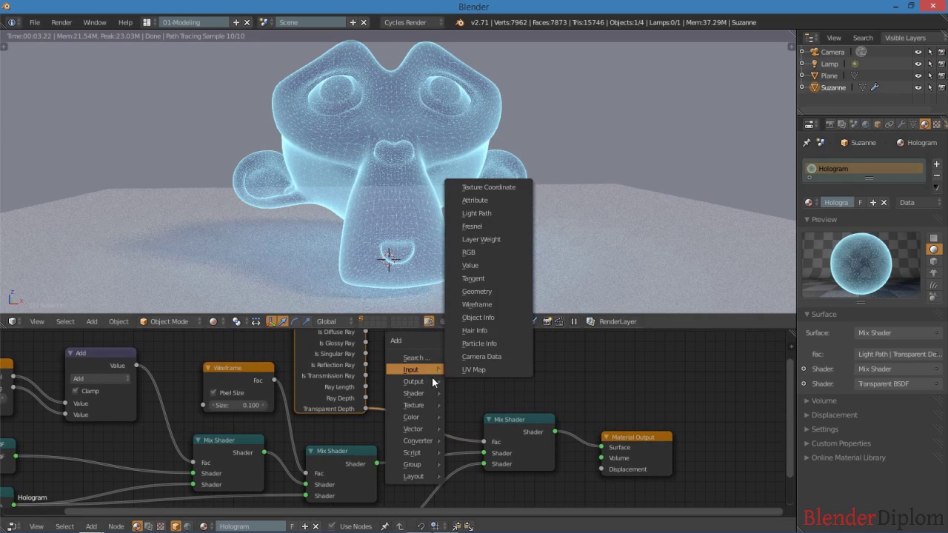
mouse_move(440, 436)
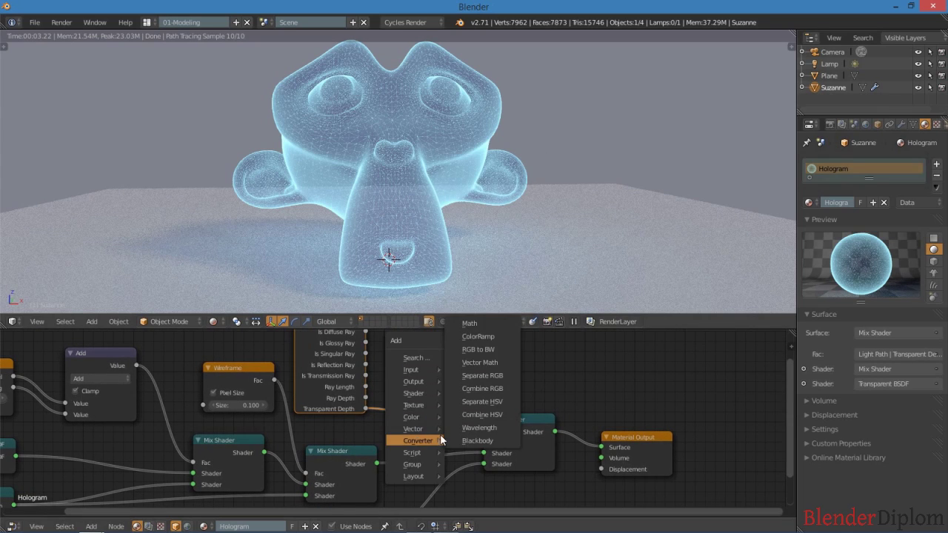
click(472, 326)
click(427, 380)
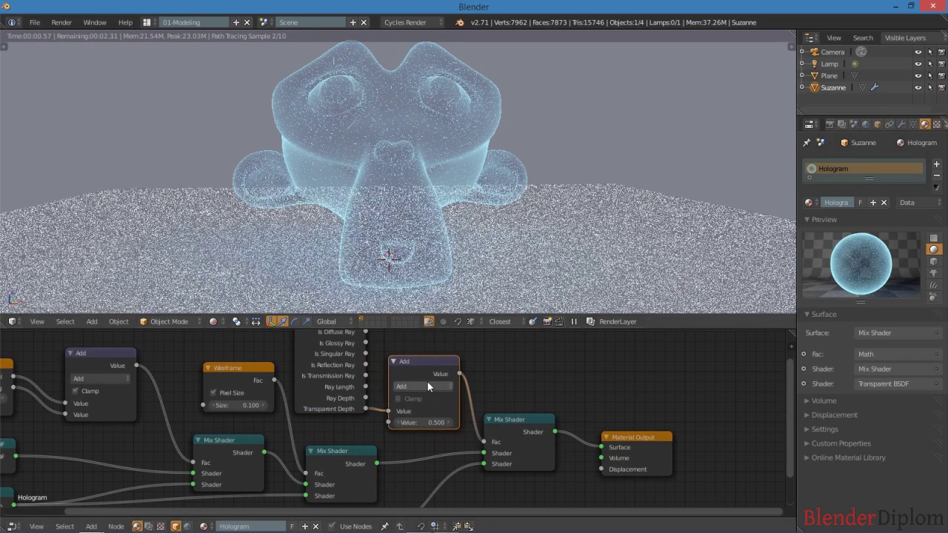
Try 1 and -1 as the new Add node's second value to compare how many transparent layers render.
click(420, 422)
key(Return)
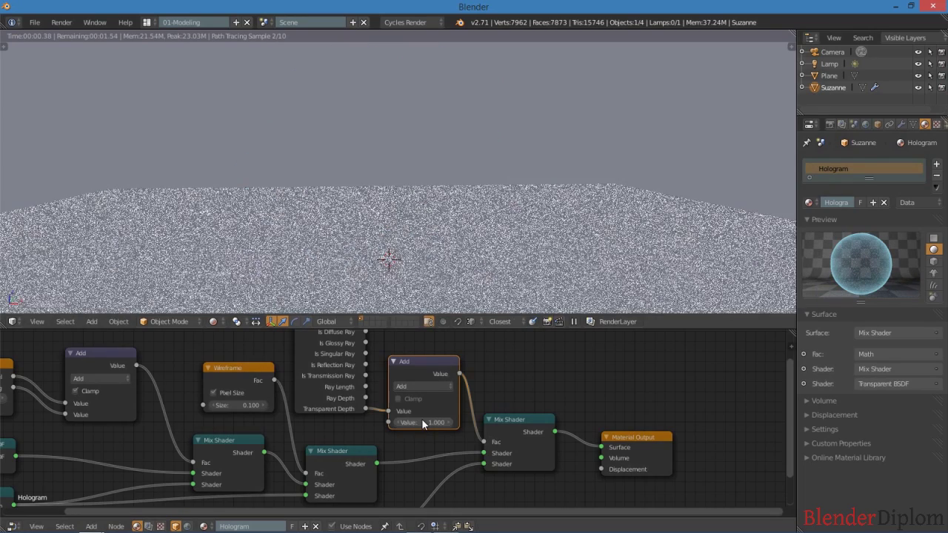
middle_drag(463, 478, 453, 445)
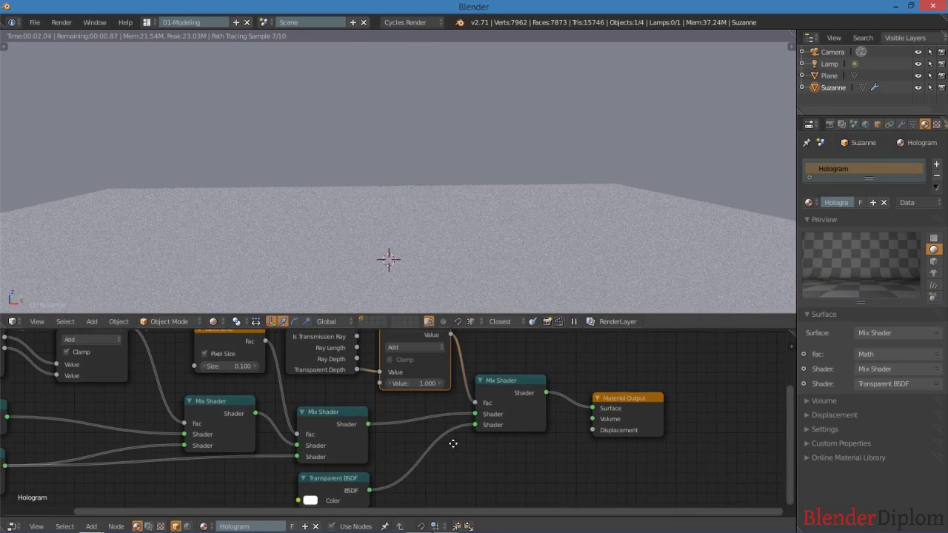
middle_drag(398, 434, 398, 407)
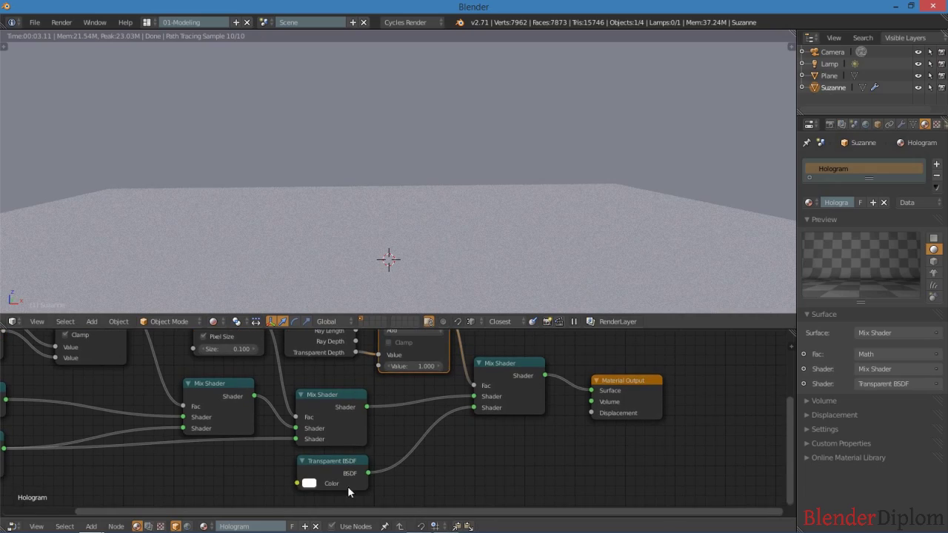
click(421, 366)
text(-1)
key(Return)
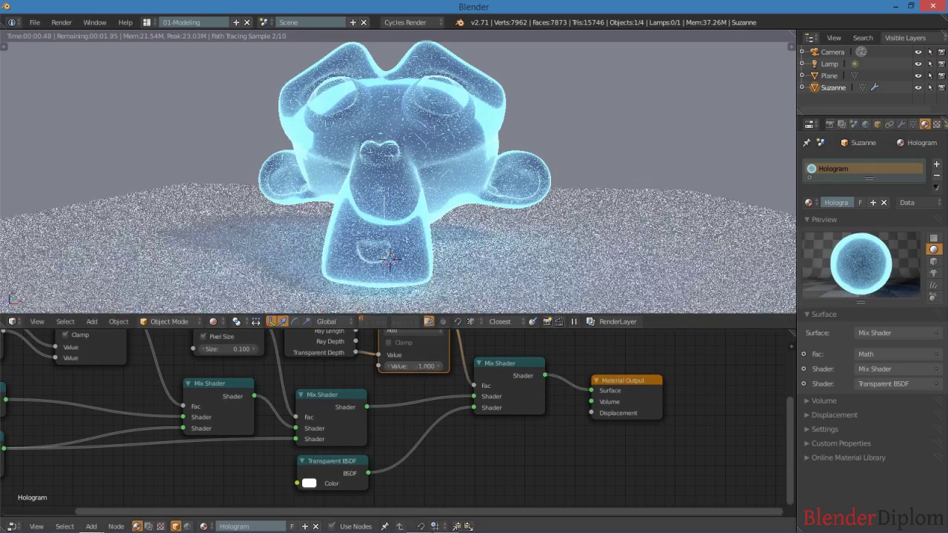
Set the second value of the Add node after Transparent Depth to -0.5.
click(417, 366)
text(-.5)
key(Return)
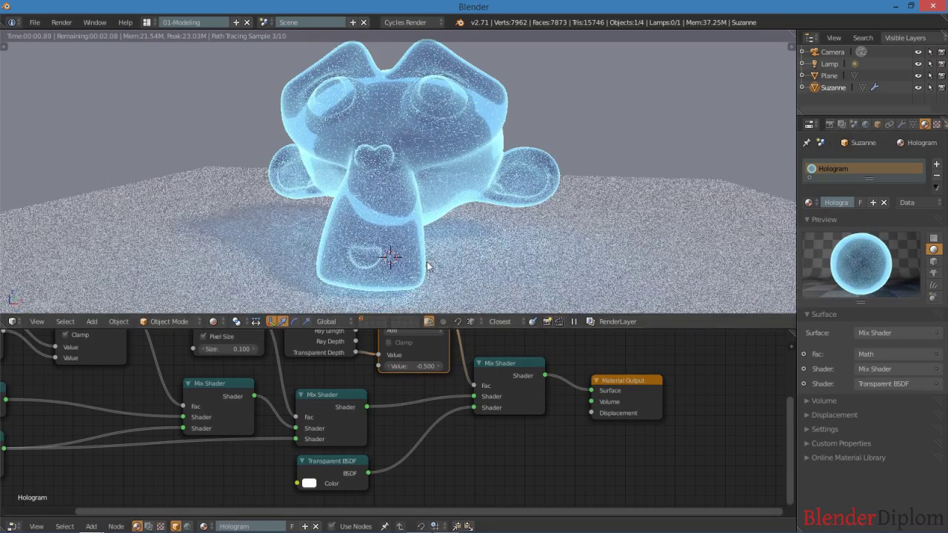
Remove the Add node after Transparent Depth while keeping its link to the last Mix Shader, and shift the Light Path node slightly down.
middle_drag(454, 370, 463, 440)
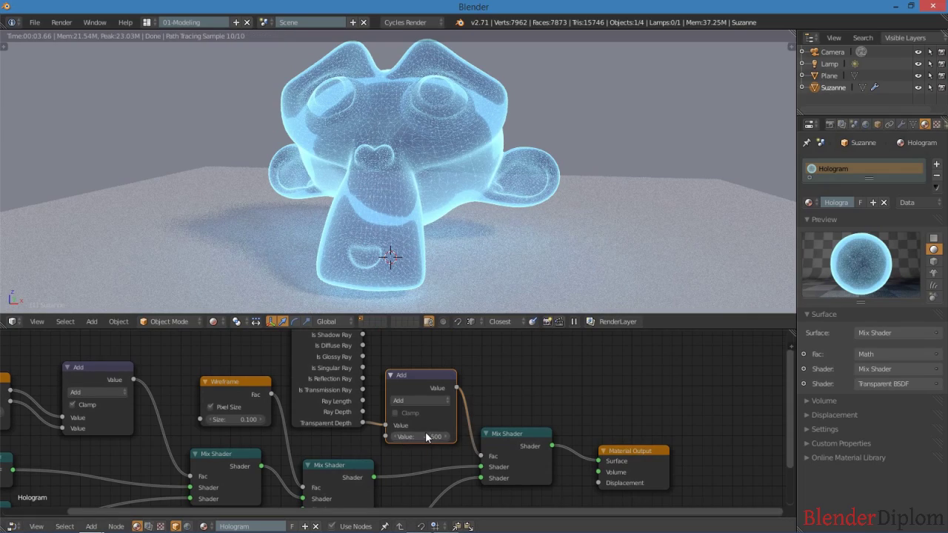
click(447, 436)
click(434, 397)
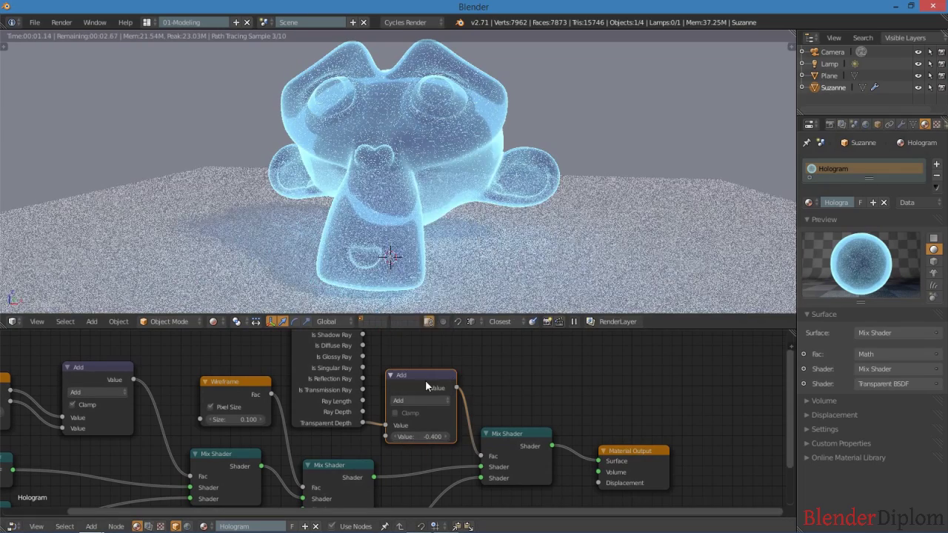
key(ctrl+x)
drag(328, 376, 337, 393)
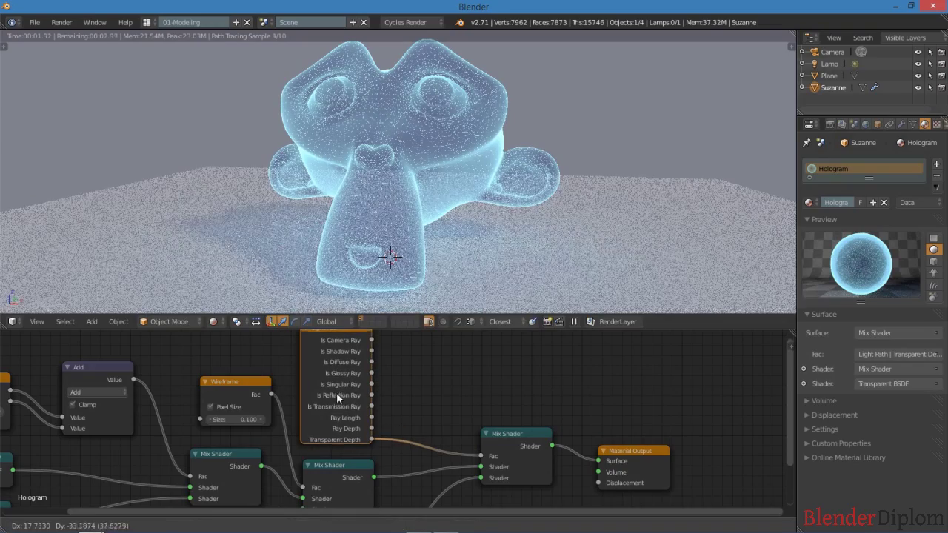
middle_drag(456, 174, 456, 167)
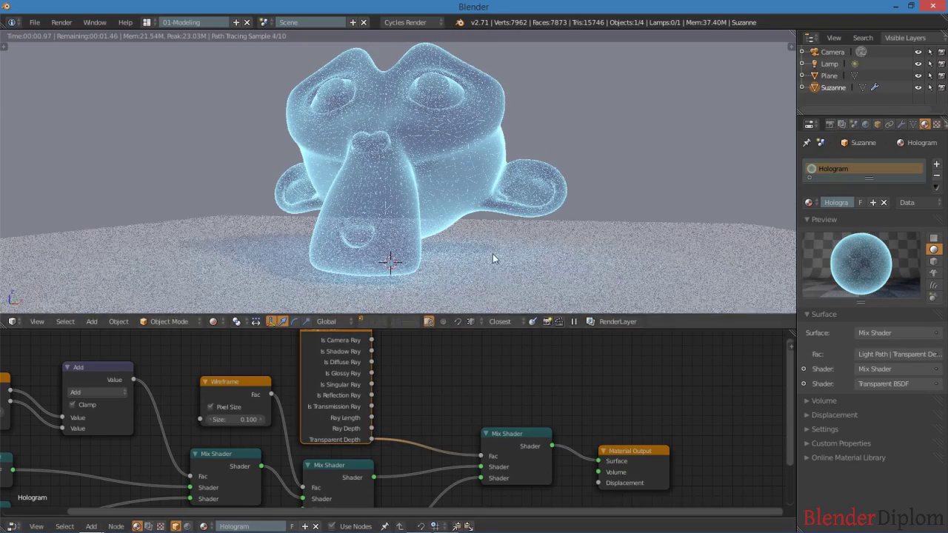
Set the World background color to black.
scroll(510, 409, down, 2)
middle_drag(477, 415, 517, 357)
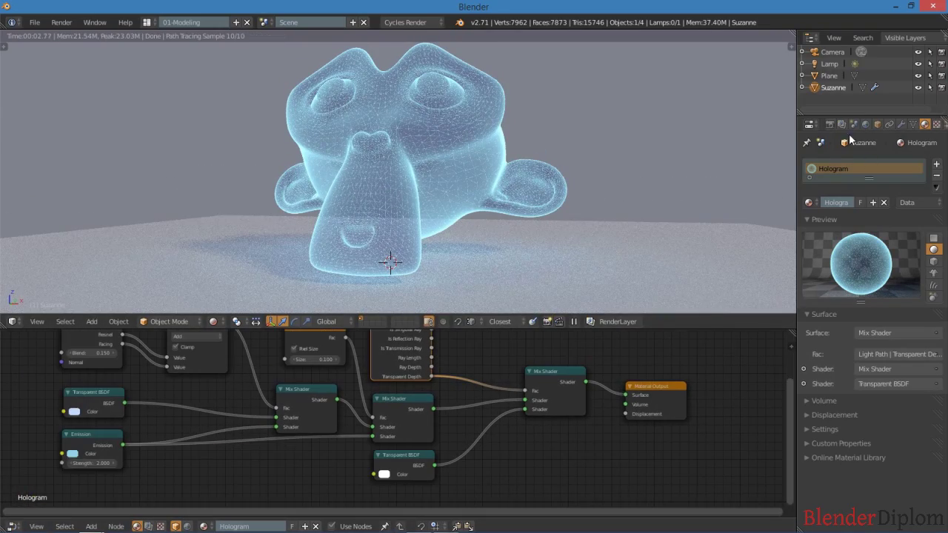
click(866, 124)
click(893, 321)
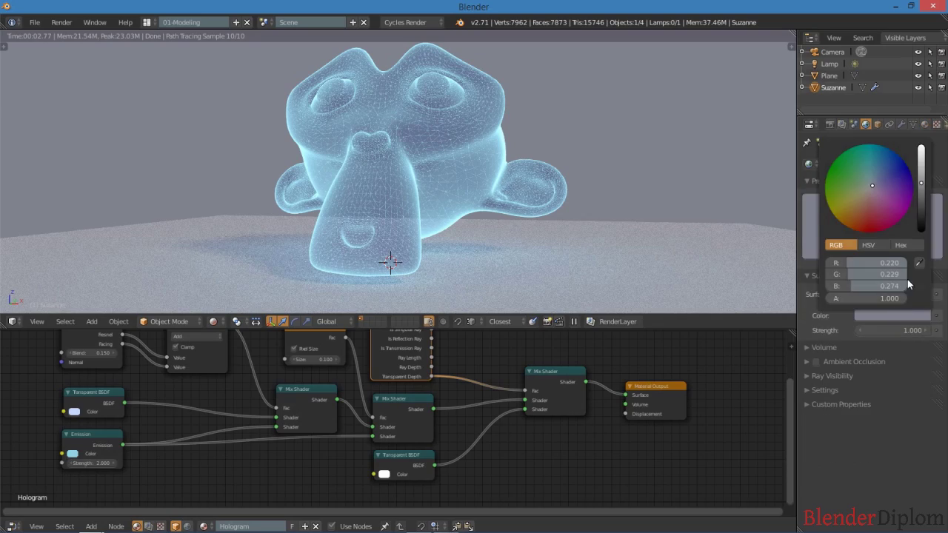
drag(921, 183, 921, 231)
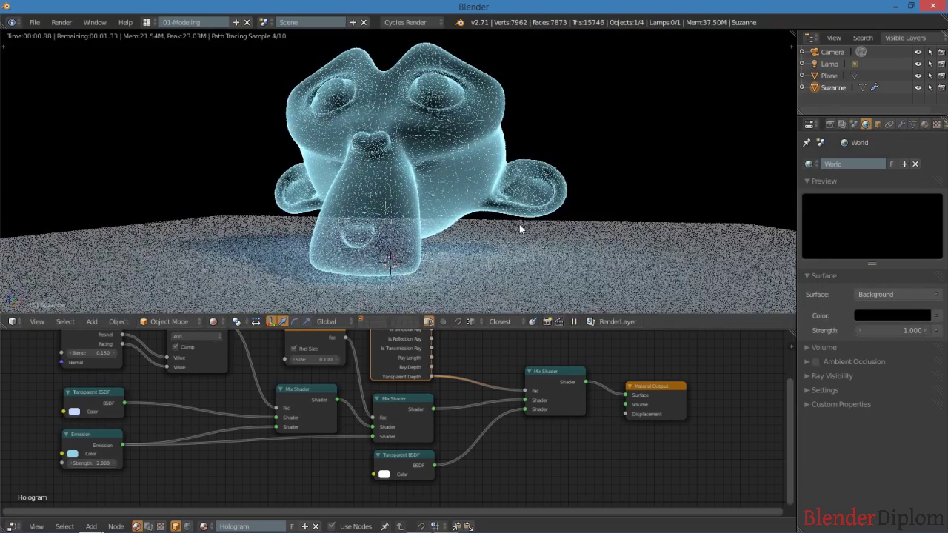
middle_drag(519, 225, 514, 230)
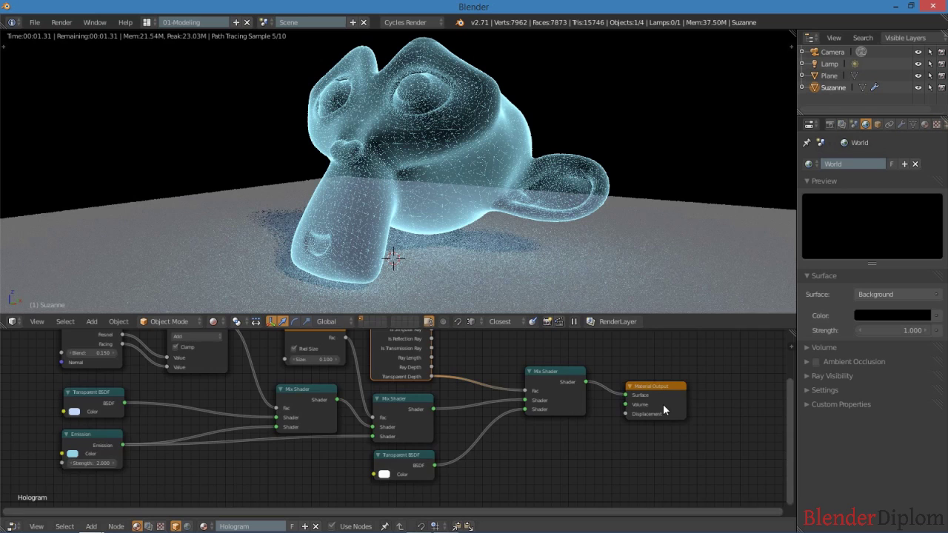
Move the Material Output node well away from the last Mix Shader and nudge that Mix Shader slightly back to make room.
middle_drag(663, 404, 478, 376)
drag(507, 378, 658, 378)
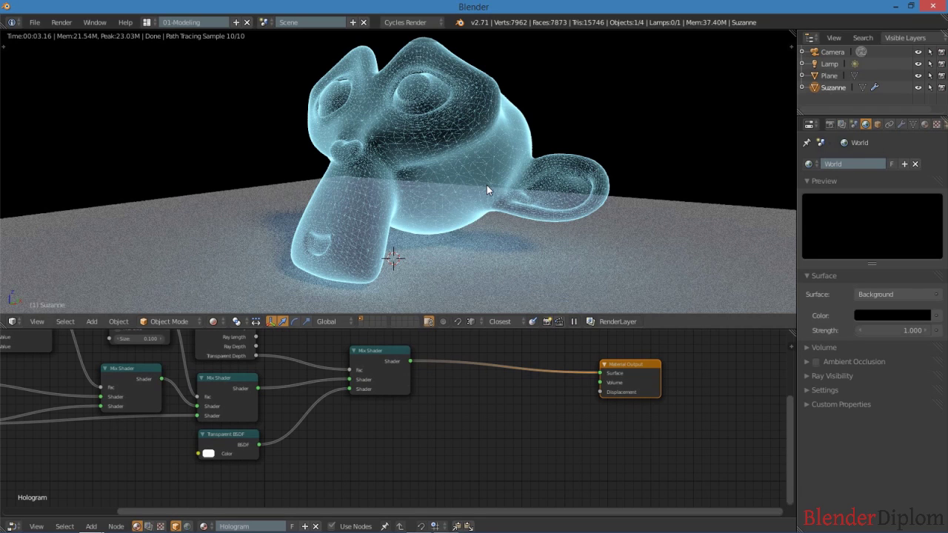
middle_drag(510, 229, 495, 234)
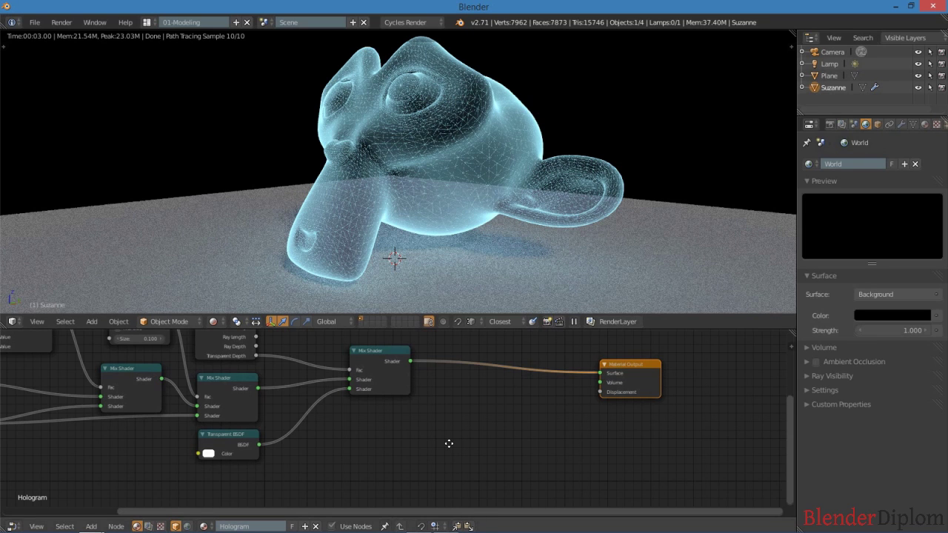
middle_drag(449, 444, 435, 459)
scroll(449, 464, up, 1)
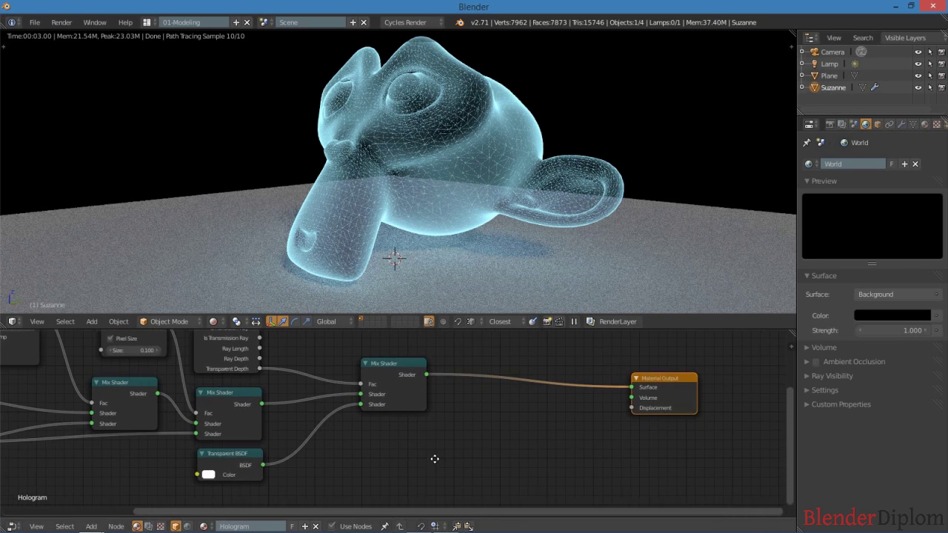
drag(403, 380, 387, 375)
Add a Volume Absorption shader, connect it to the Material Output's Volume input and set its color to a light violet-blue.
key(shift+a)
mouse_move(430, 431)
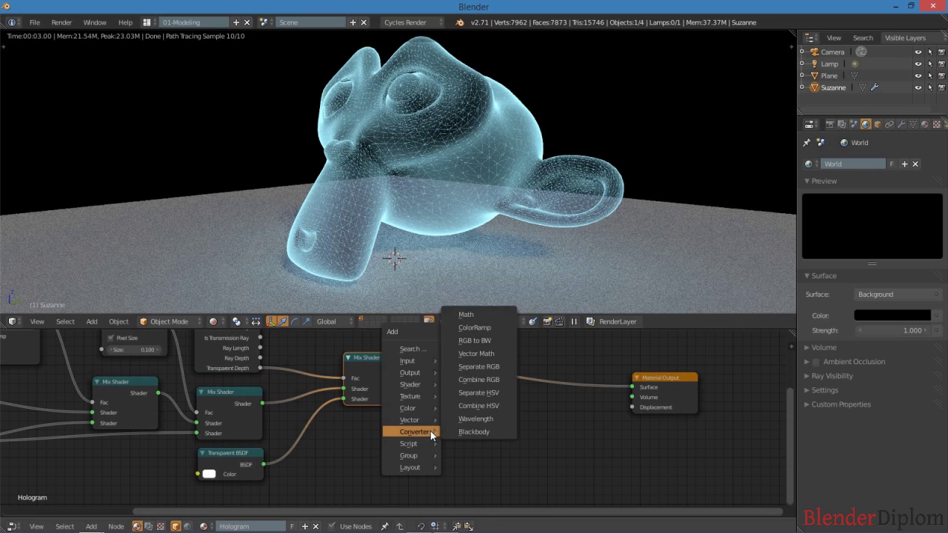
mouse_move(415, 385)
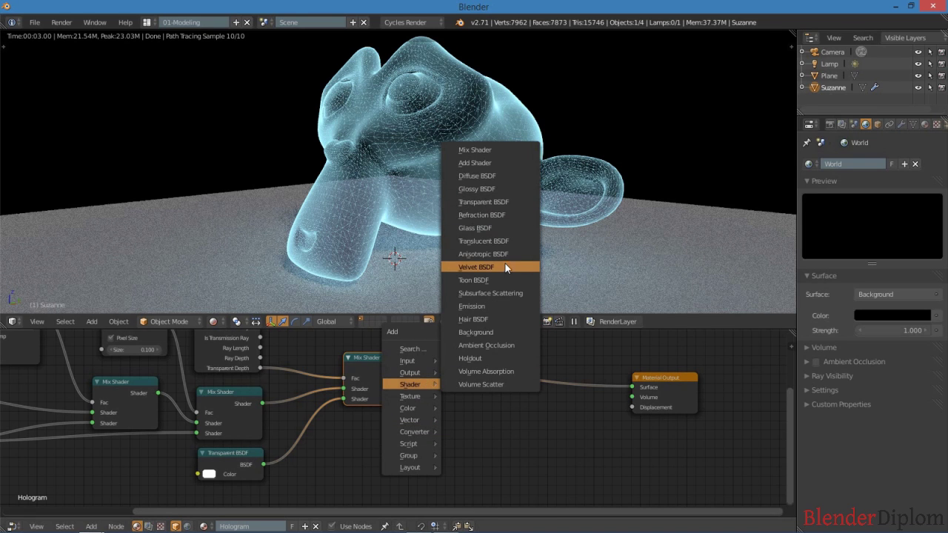
click(507, 371)
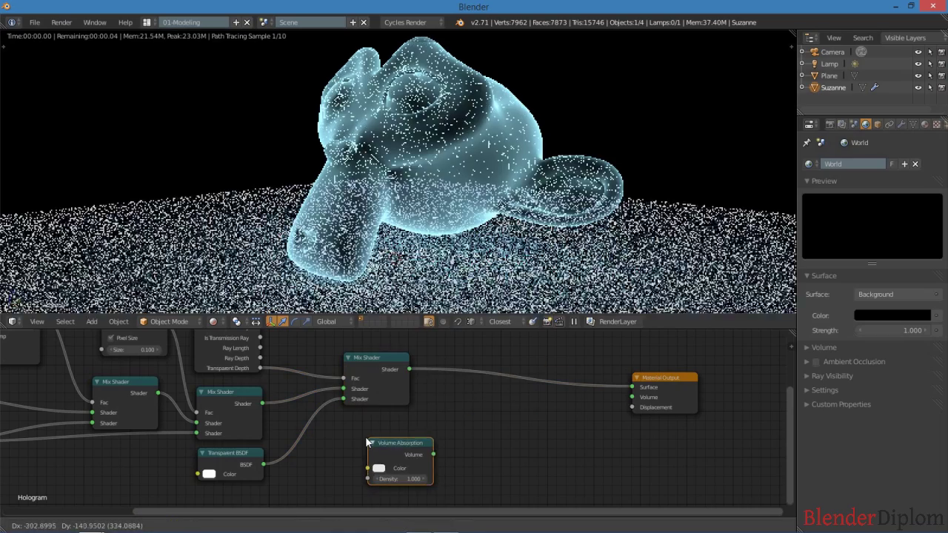
click(354, 439)
drag(420, 451, 632, 398)
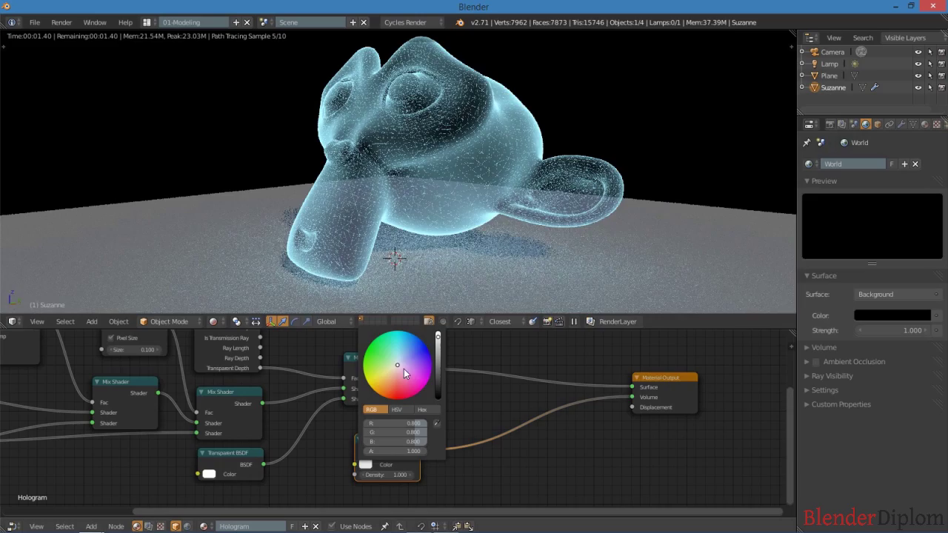
drag(405, 370, 417, 353)
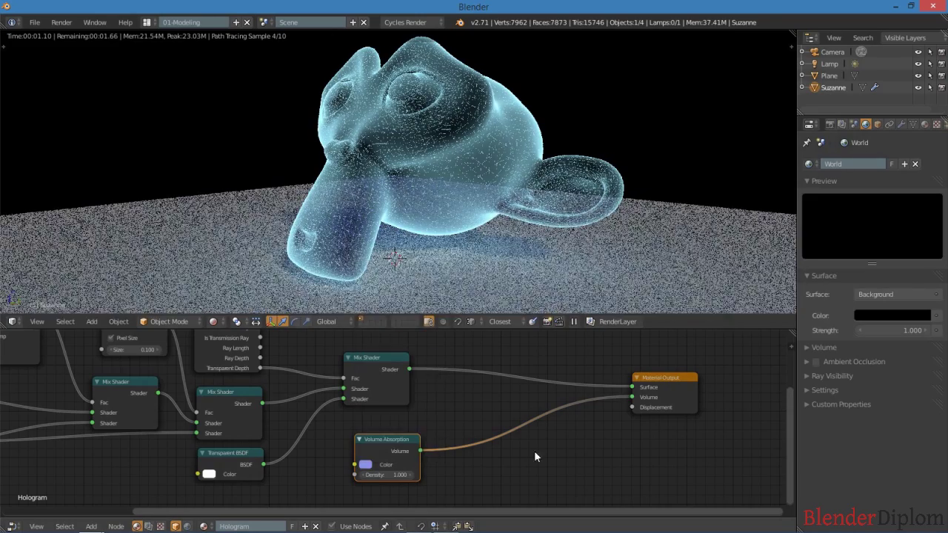
Duplicate the blue Emission node and place the copy directly below the Volume Absorption node.
middle_drag(535, 458, 493, 394)
key(shift+a)
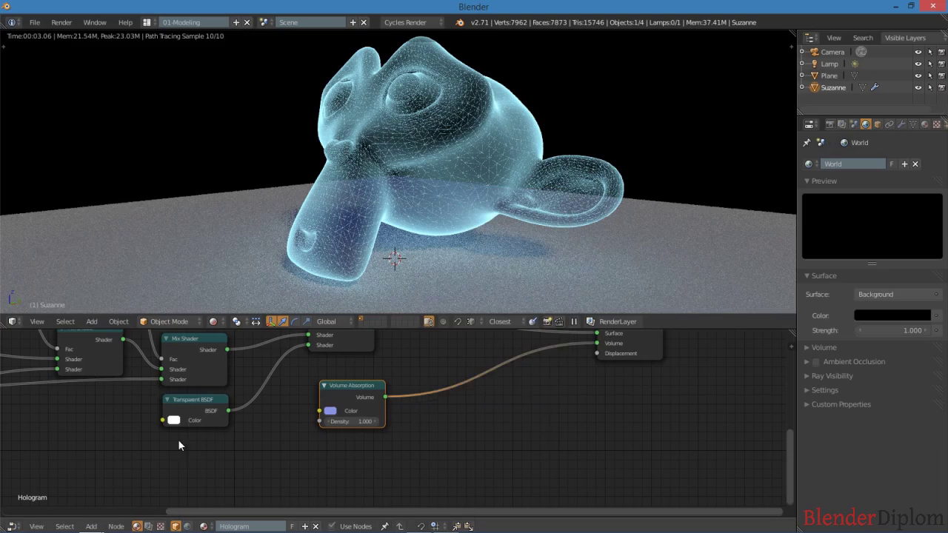
middle_drag(230, 459, 440, 487)
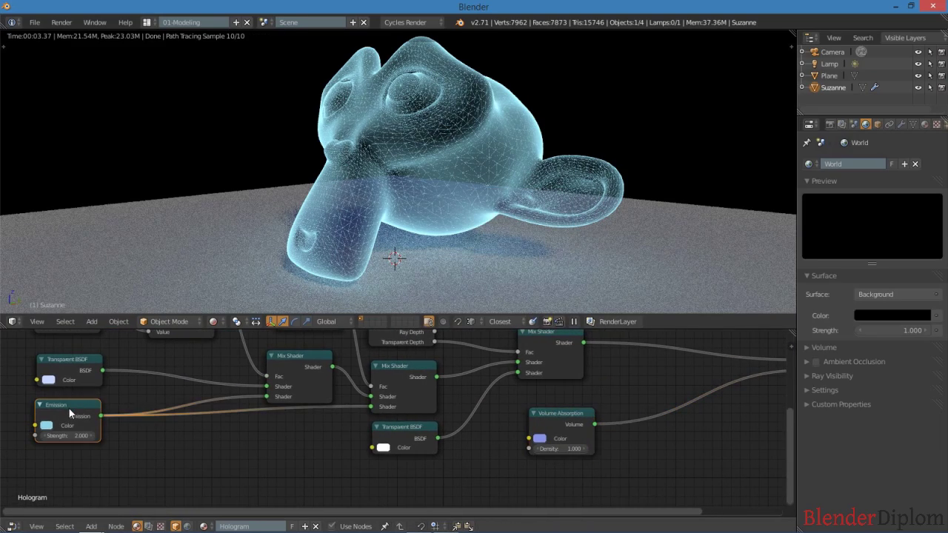
key(shift+d)
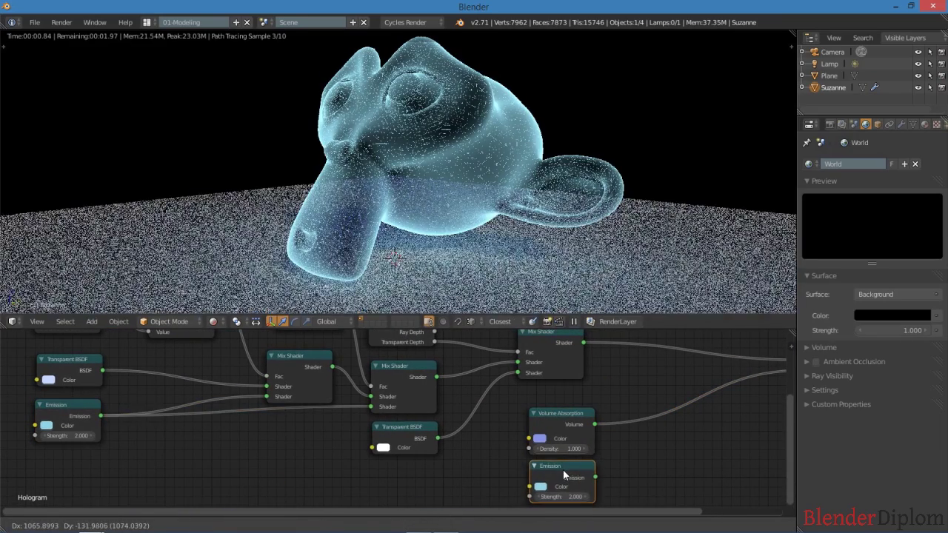
click(563, 470)
Add a Mix Shader between Volume Absorption and the Material Output's Volume input, and connect the duplicated Emission to its second Shader input.
middle_drag(621, 447, 458, 440)
key(shift+a)
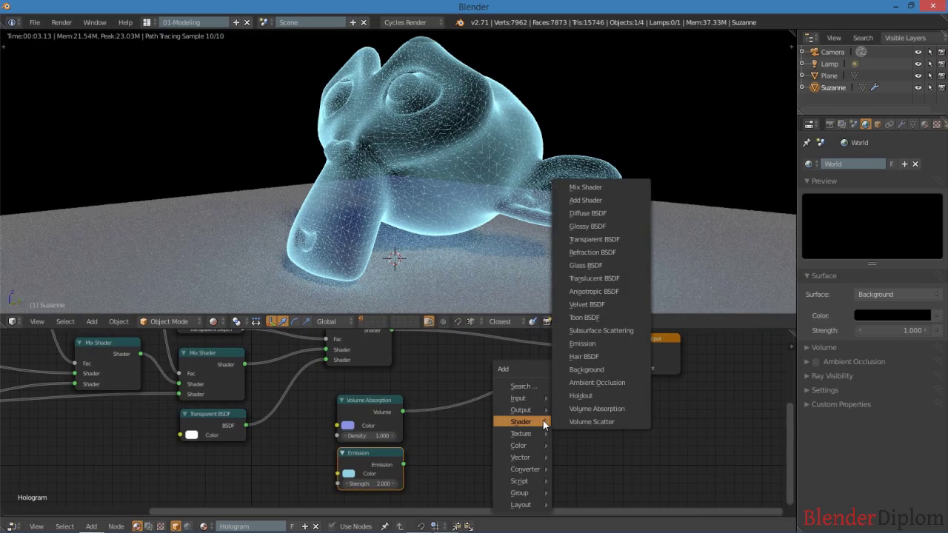
click(600, 187)
click(552, 356)
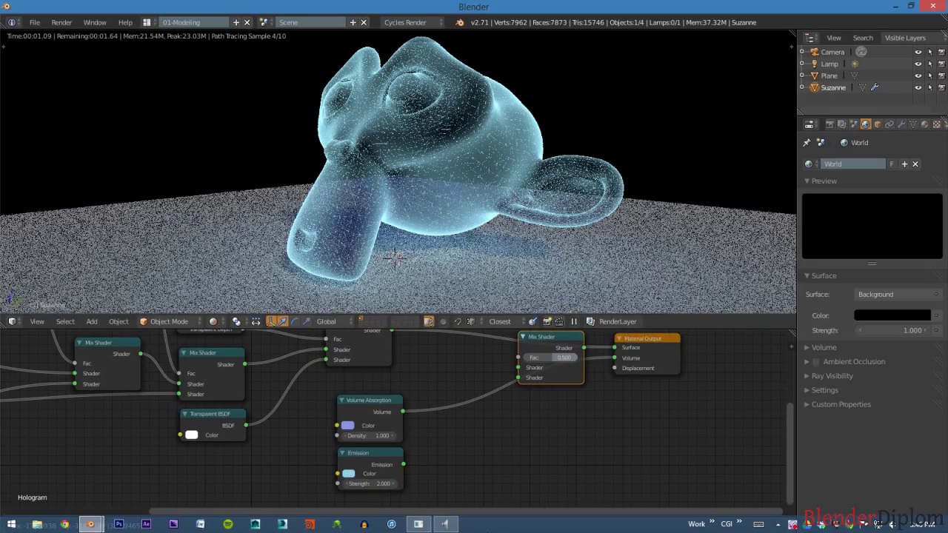
key(g)
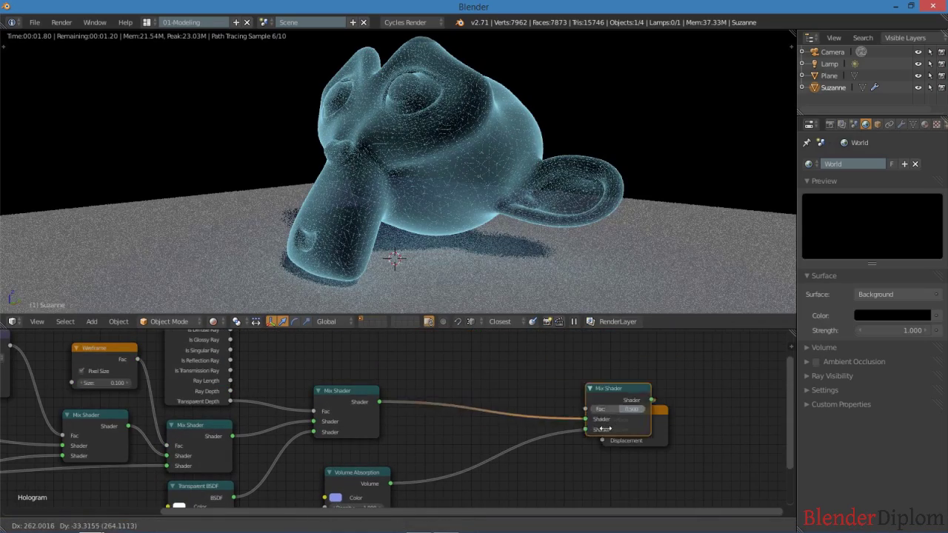
click(425, 404)
drag(427, 403, 604, 420)
drag(461, 374, 485, 453)
middle_drag(453, 457, 498, 366)
drag(437, 445, 517, 389)
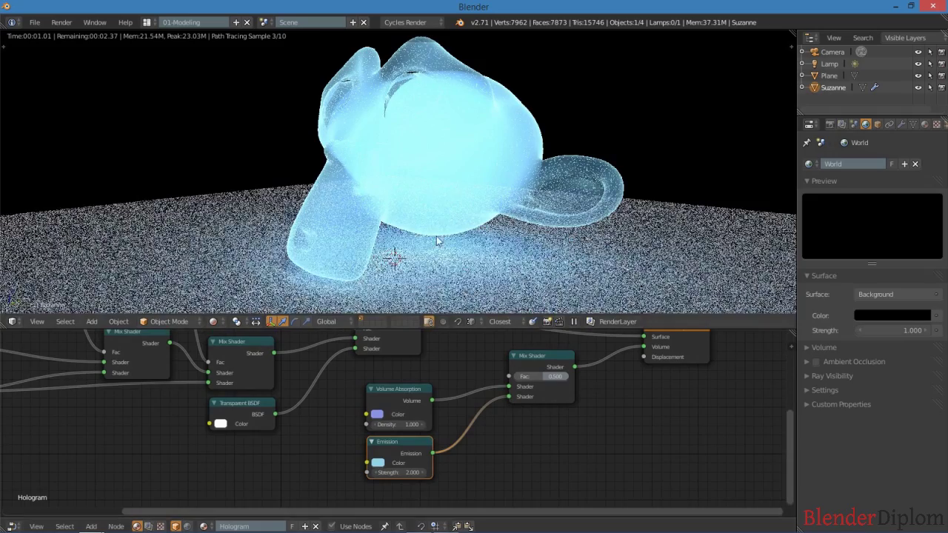
Set the Strength of the duplicated volume Emission node to 0.5.
middle_drag(440, 224, 455, 177)
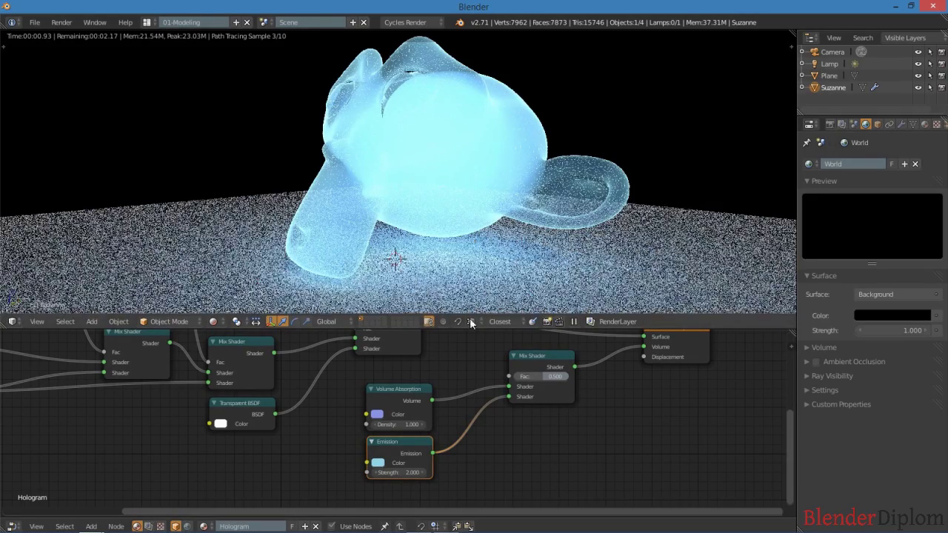
middle_drag(460, 421, 483, 389)
scroll(483, 388, up, 1)
scroll(469, 443, up, 3)
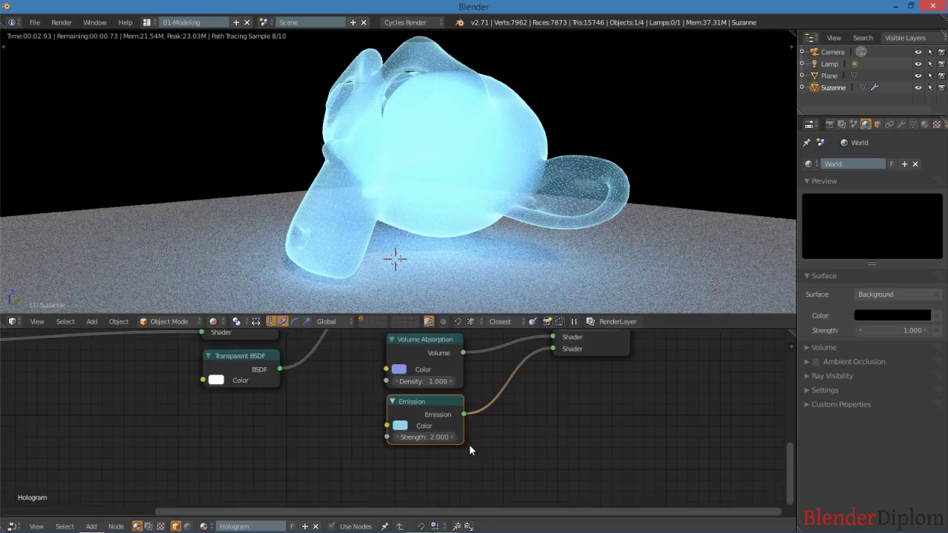
click(430, 436)
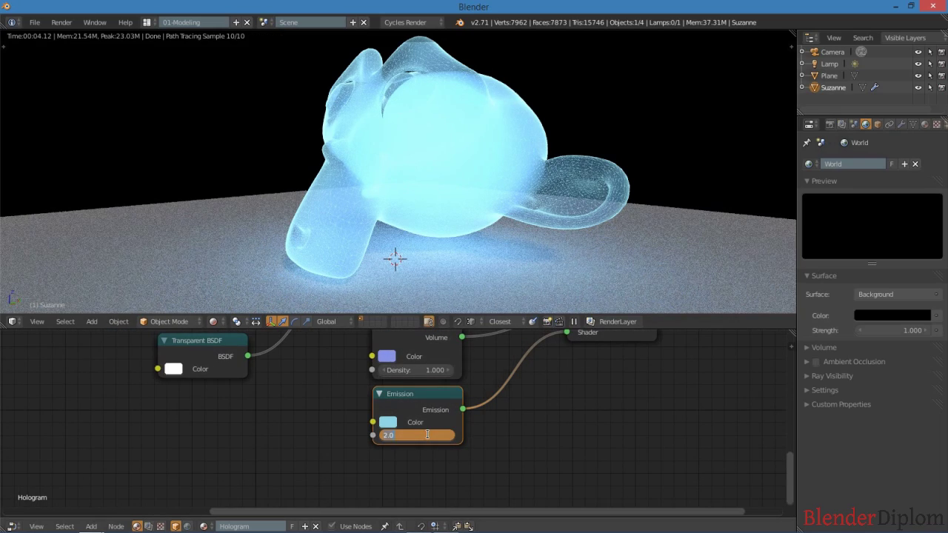
text(.5)
key(Return)
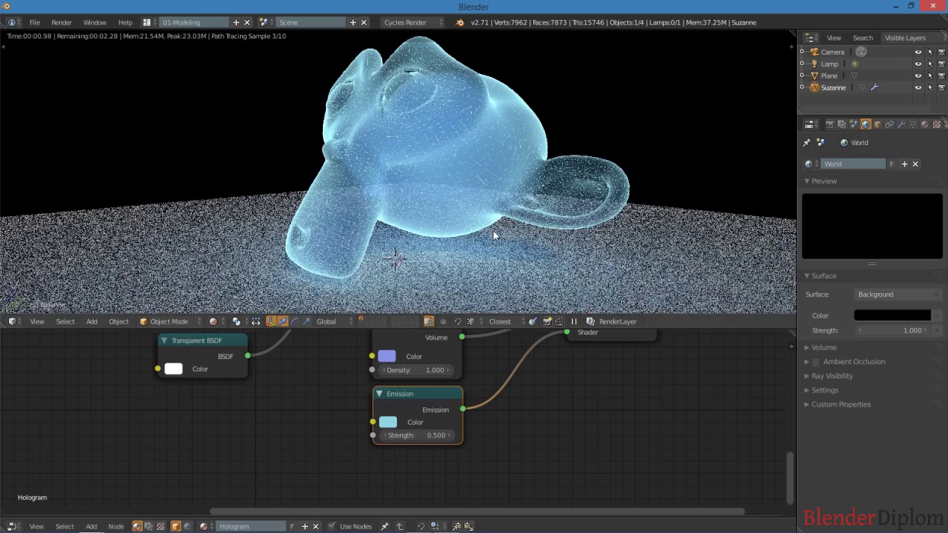
Duplicate Suzanne in top view and place the copy diagonally beside the original.
mouse_move(467, 236)
middle_down()
mouse_move(519, 266)
mouse_move(463, 253)
middle_up()
scroll(520, 264, down, 2)
scroll(509, 247, up, 3)
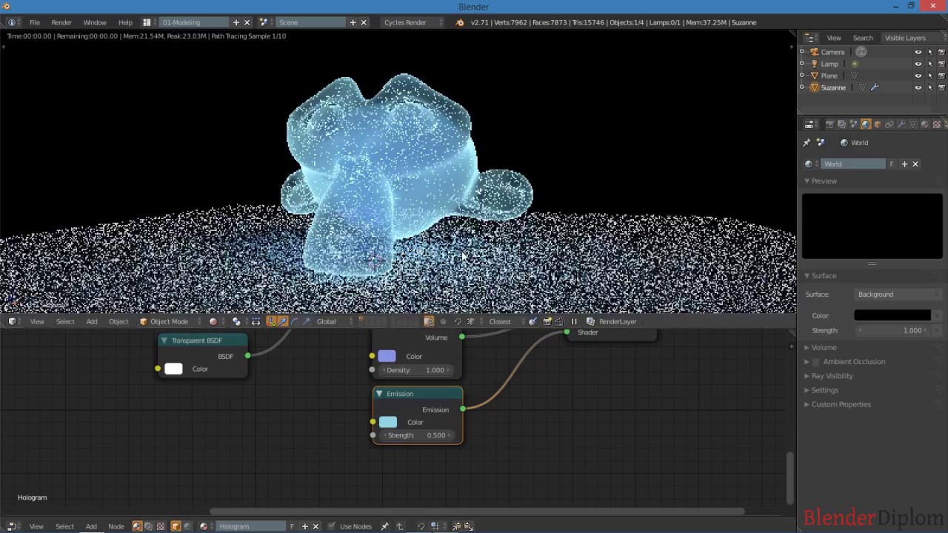
middle_drag(307, 191, 305, 202)
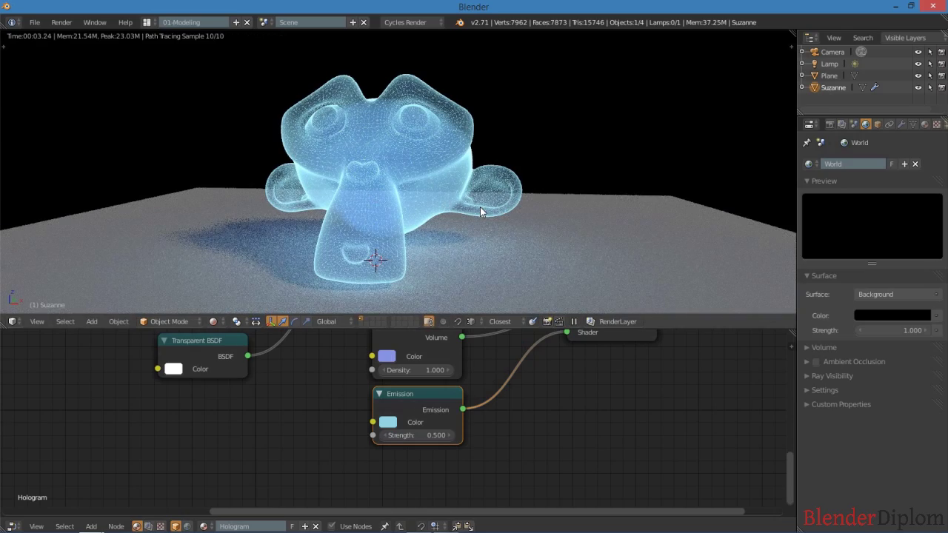
middle_drag(428, 256, 405, 219)
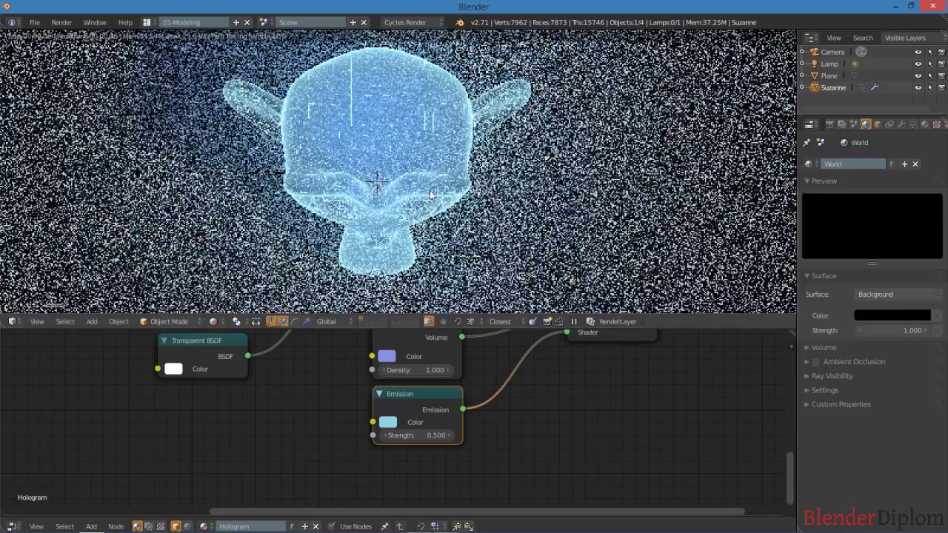
key(KP_0)
key(shift+d)
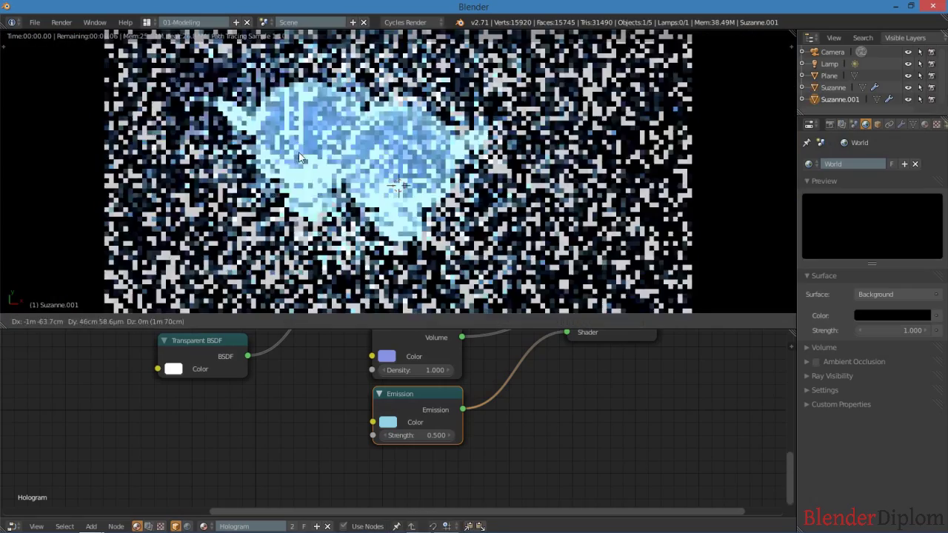
click(399, 171)
Examine from several angles and distances how one hologram Suzanne looks through the other.
middle_drag(399, 171, 393, 133)
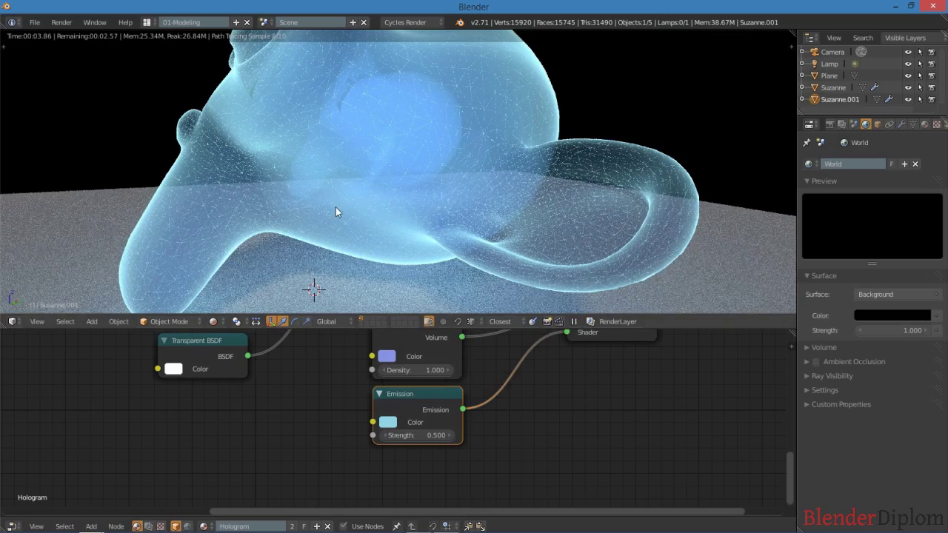
middle_drag(335, 207, 434, 216)
scroll(572, 432, down, 6)
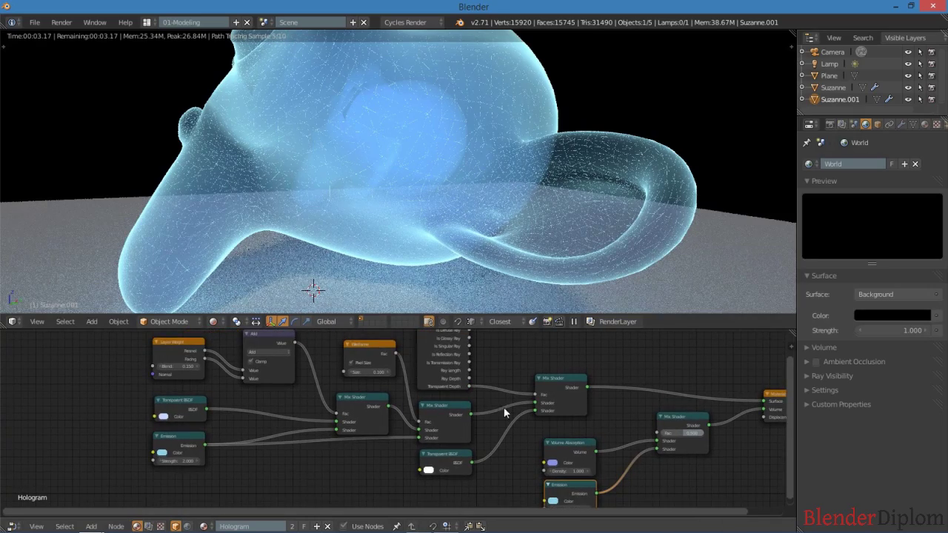
middle_drag(505, 412, 403, 420)
scroll(375, 161, down, 3)
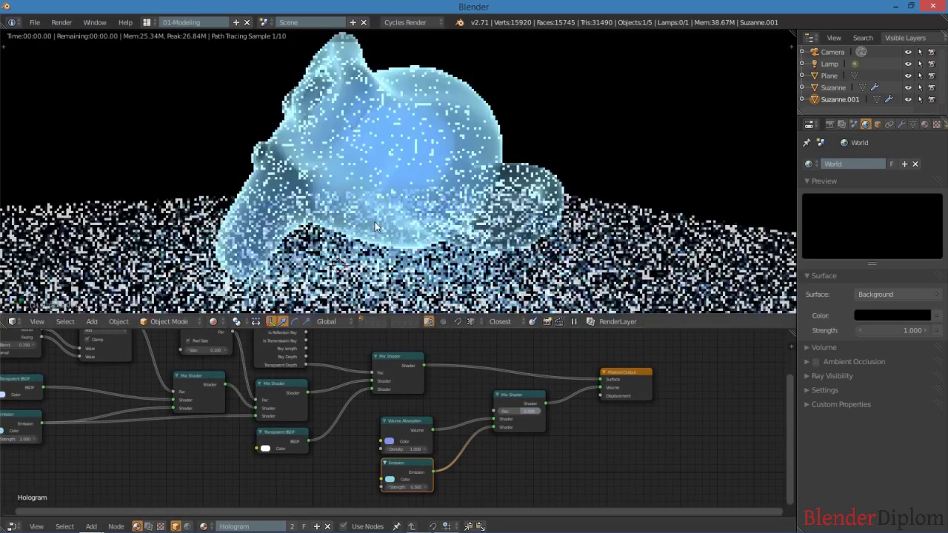
middle_drag(375, 161, 436, 237)
scroll(437, 237, down, 1)
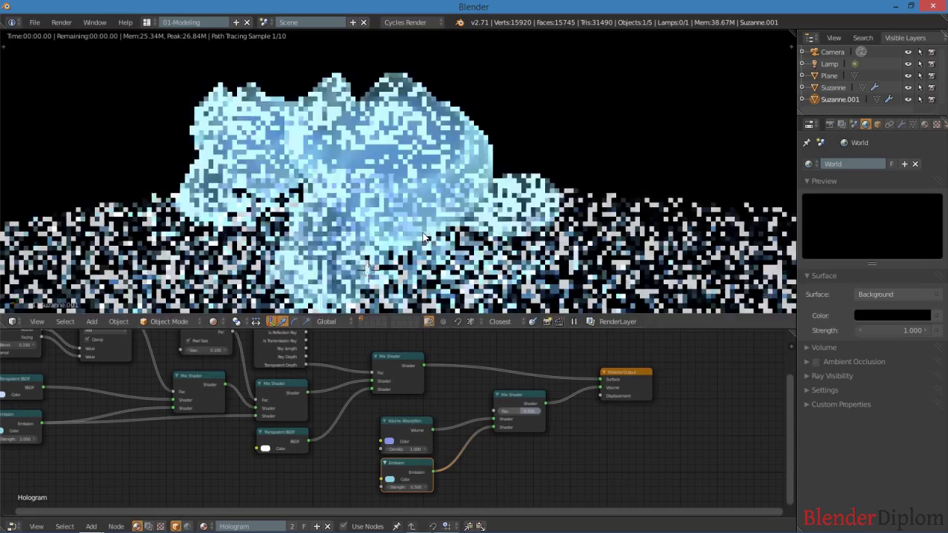
scroll(435, 238, down, 2)
Tidy the volume nodes by stacking Volume Absorption and Emission under the last surface Mix Shader, with their own Mix Shader close beside them.
middle_drag(460, 457, 514, 457)
scroll(565, 473, down, 2)
scroll(521, 444, up, 1)
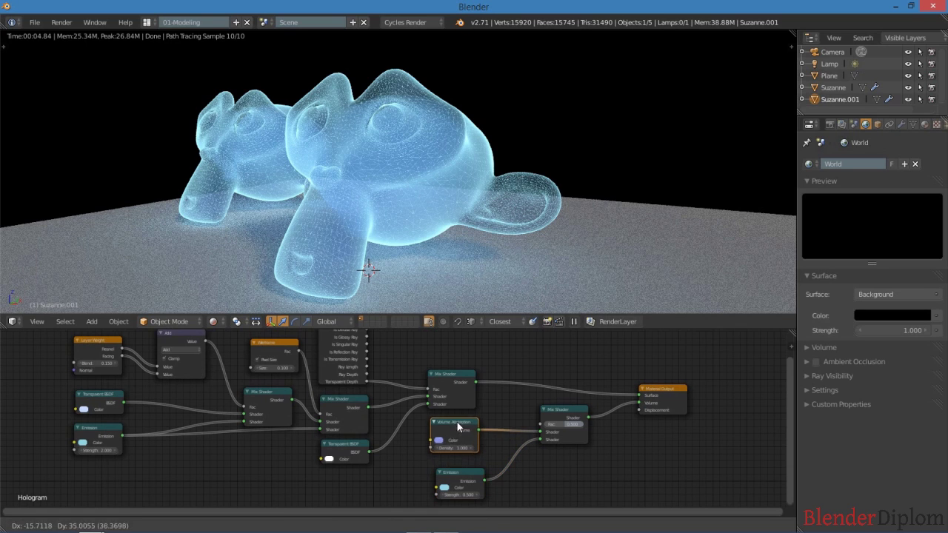
drag(465, 474, 456, 463)
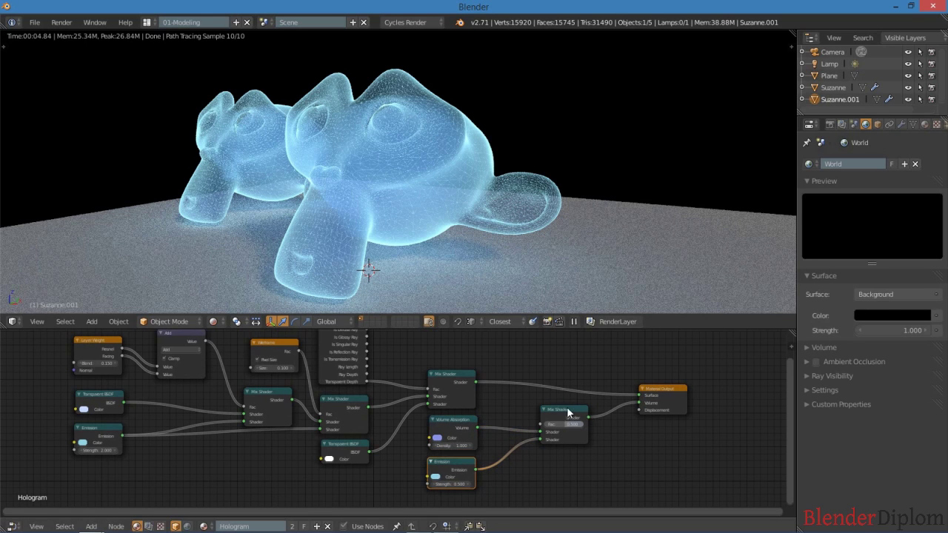
click(531, 422)
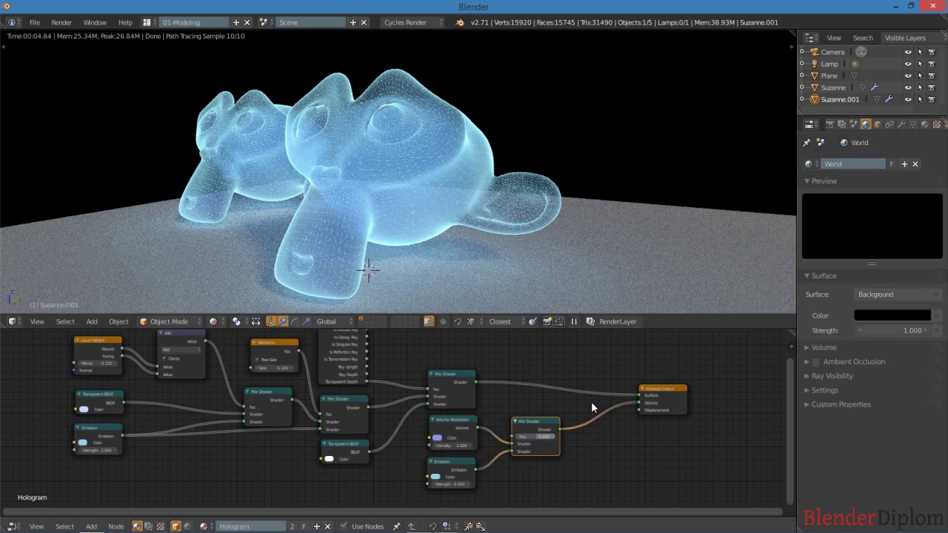